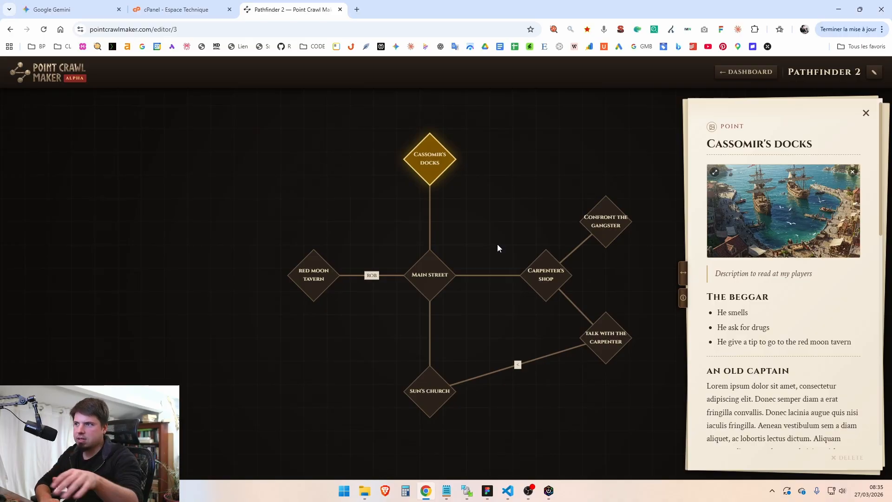
Step: Leave the Pathfinder 2 map for the site's home page and look over the point crawl introduction
left_click(464, 216)
left_click_drag(505, 226, 406, 250)
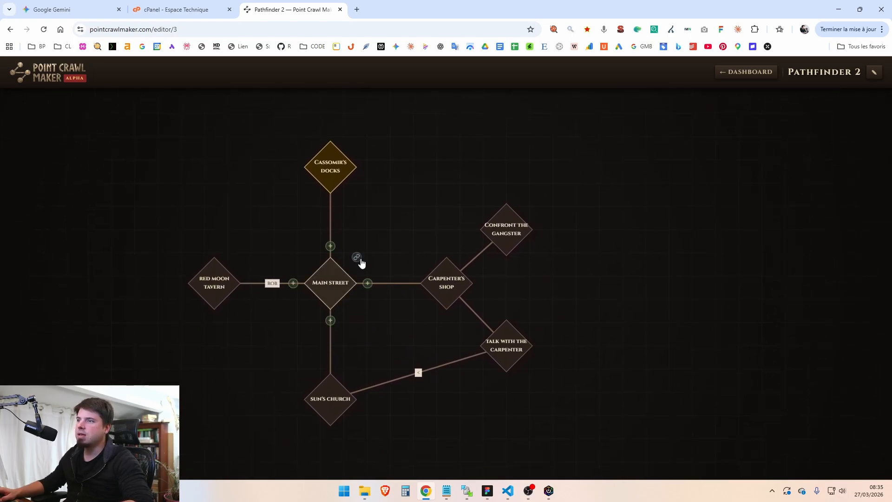
left_click(49, 71)
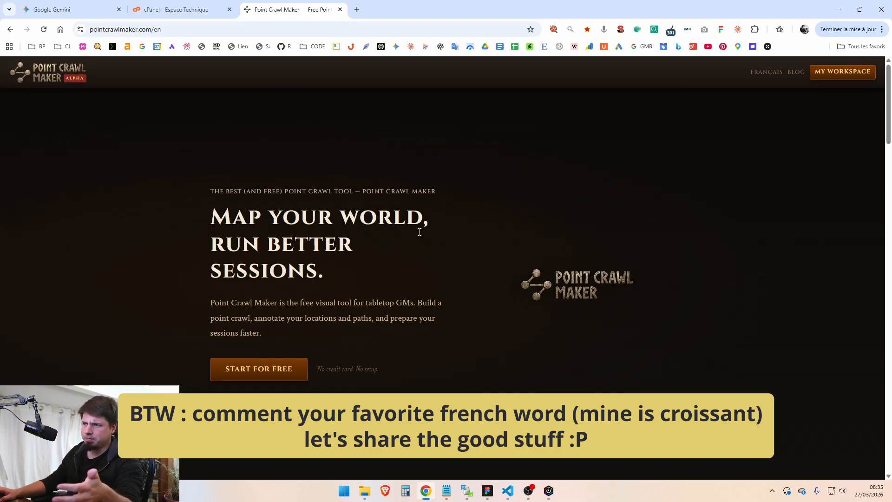
scroll(692, 222, "down", 6)
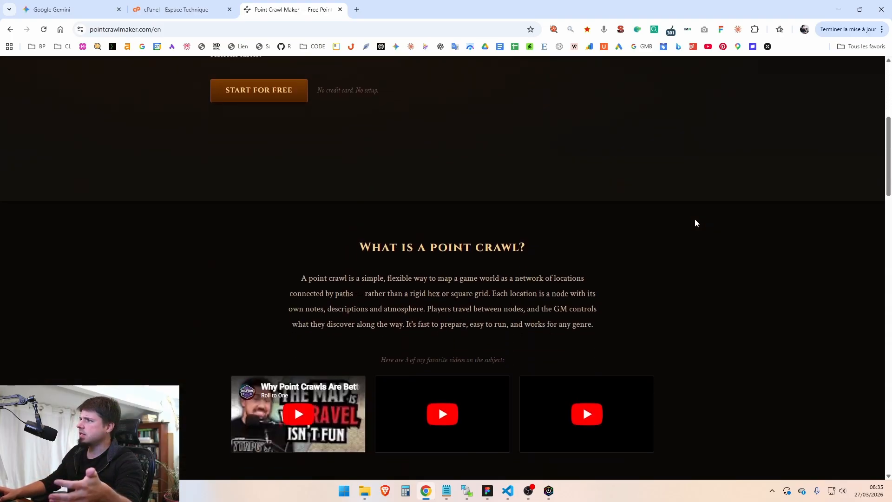
scroll(695, 223, "up", 6)
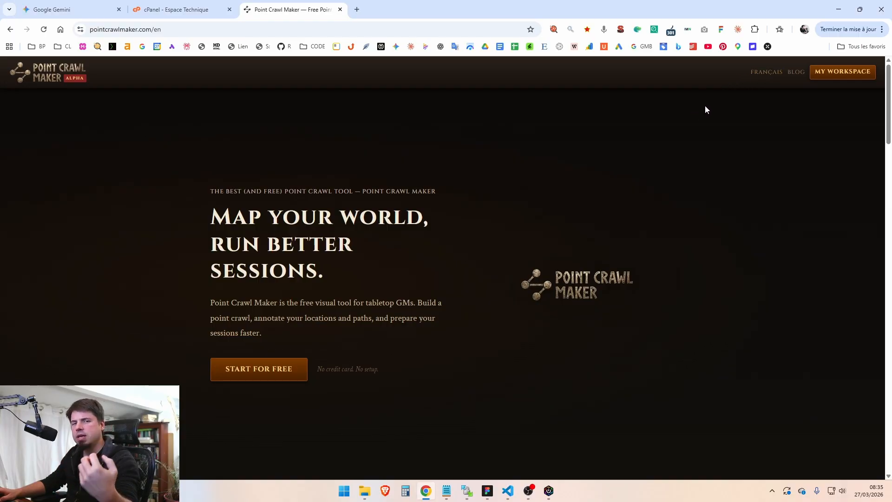
Step: Create a new point crawl titled "Cassomir city" from the workspace, leaving its description empty
left_click(836, 72)
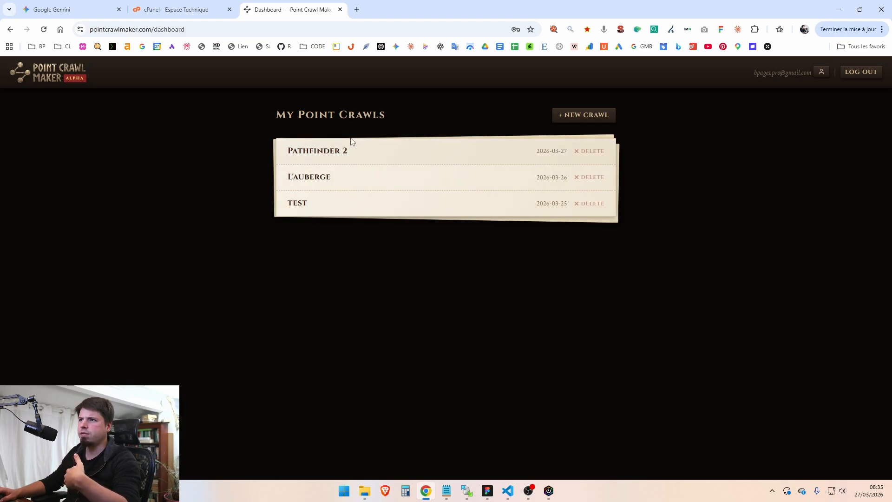
left_click(576, 115)
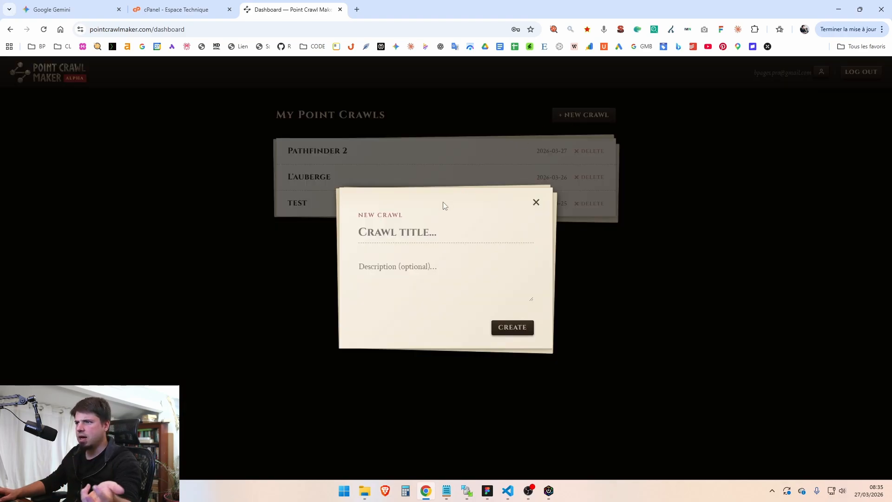
left_click(417, 231)
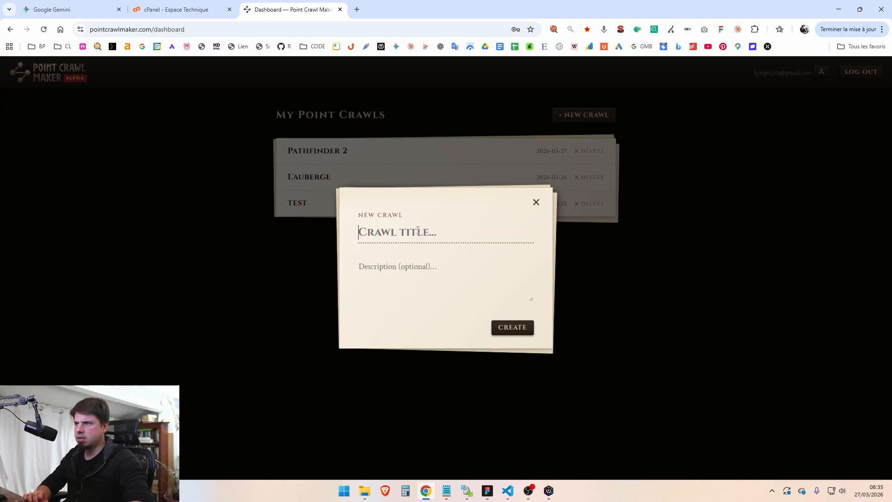
type("Cassomir")
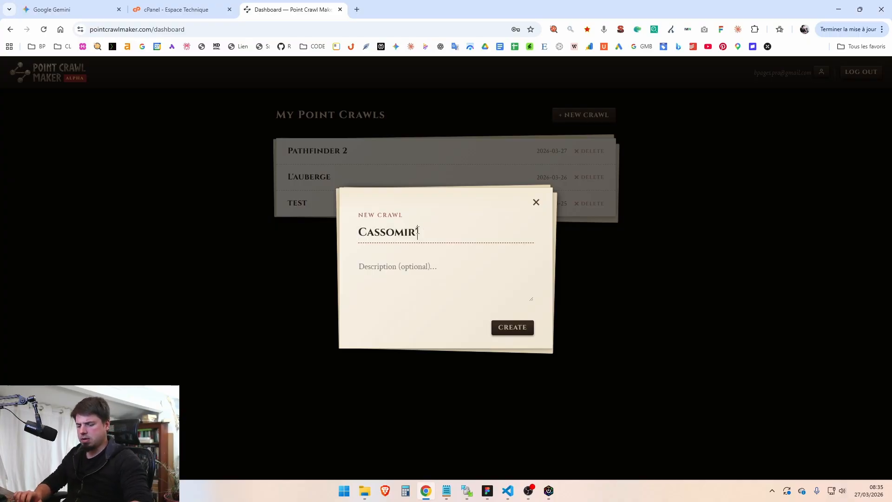
type(" City")
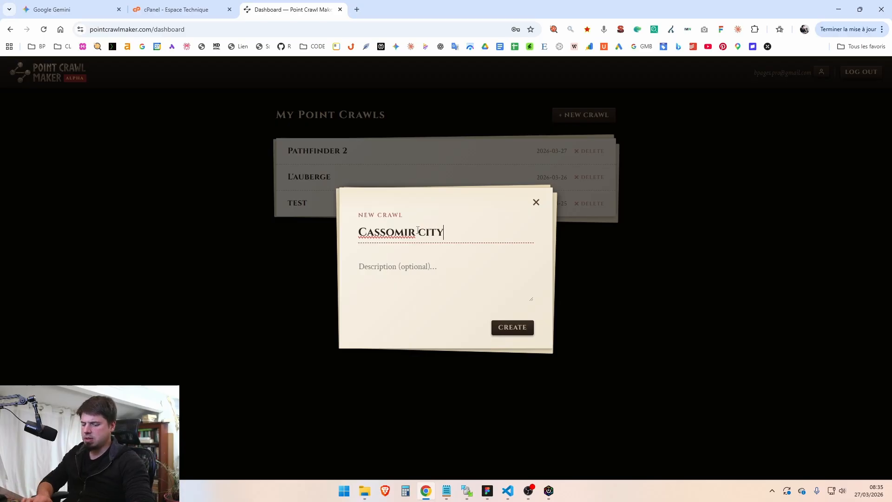
left_click(439, 268)
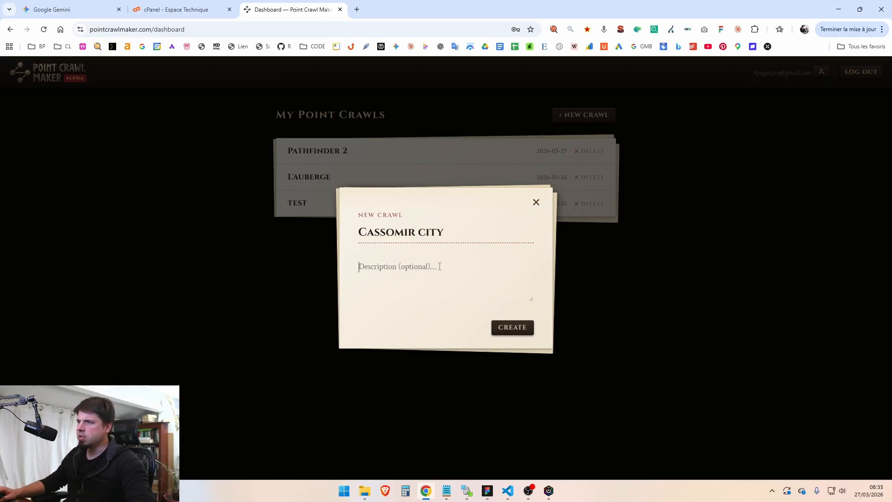
left_click(513, 328)
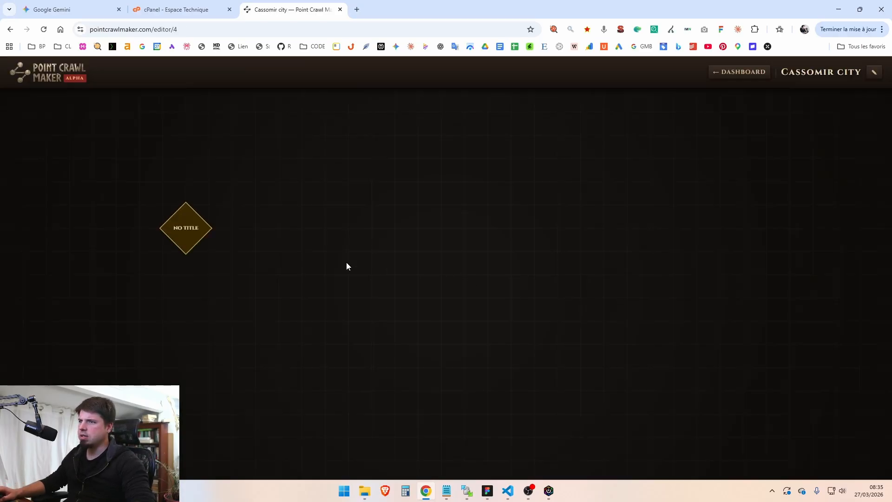
left_click_drag(311, 242, 470, 237)
mouse_move(437, 213)
scroll(437, 213, "up", 3)
scroll(479, 247, "down", 4)
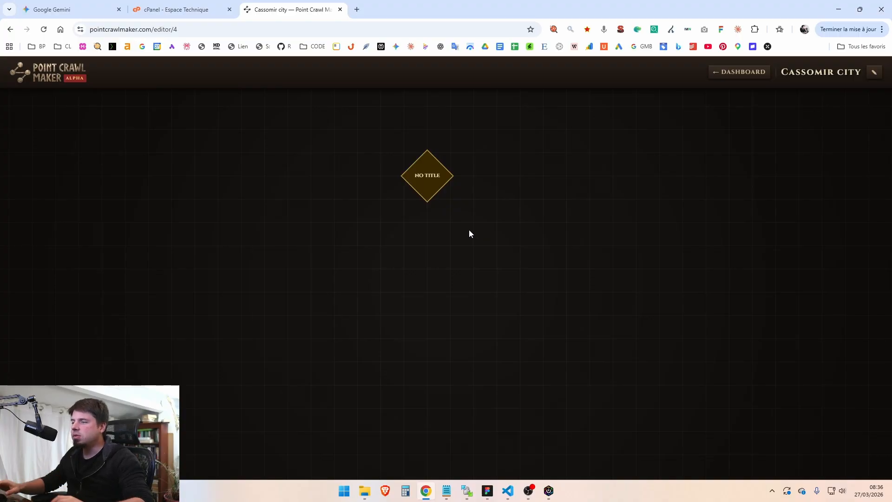
left_click_drag(494, 195, 478, 235)
left_click_drag(443, 258, 422, 320)
scroll(411, 295, "up", 5)
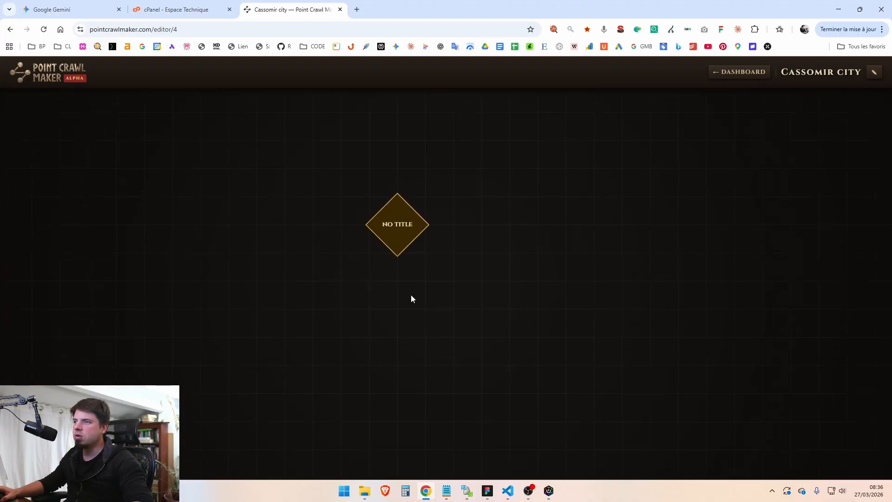
mouse_move(422, 275)
left_mouse_down()
mouse_move(423, 333)
mouse_move(439, 309)
mouse_move(467, 332)
mouse_move(421, 263)
left_mouse_up()
scroll(422, 329, "down", 5)
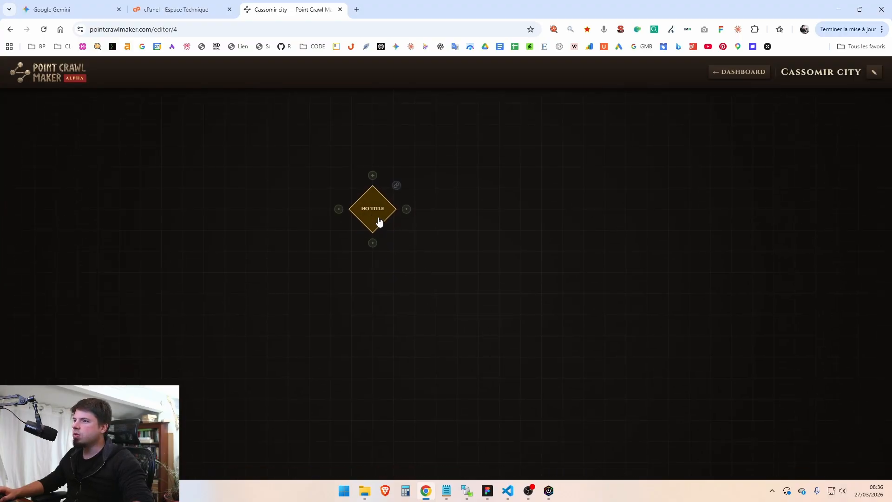
Step: Name the untitled starting point "Docks", widening its details panel and closing it when done
left_click(374, 213)
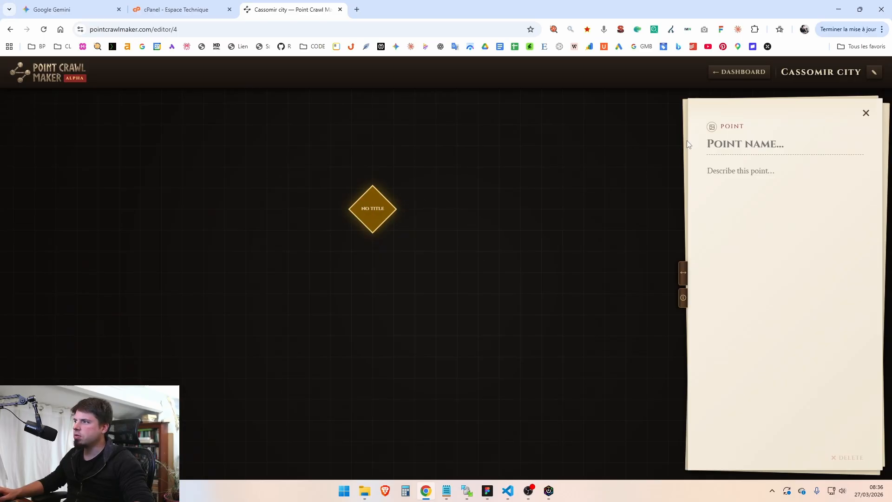
left_click_drag(671, 268, 589, 263)
left_click(706, 143)
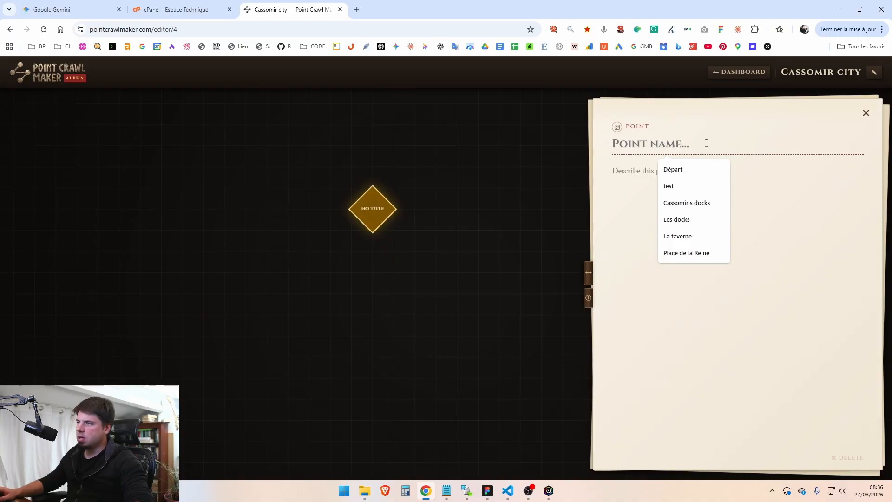
type("D")
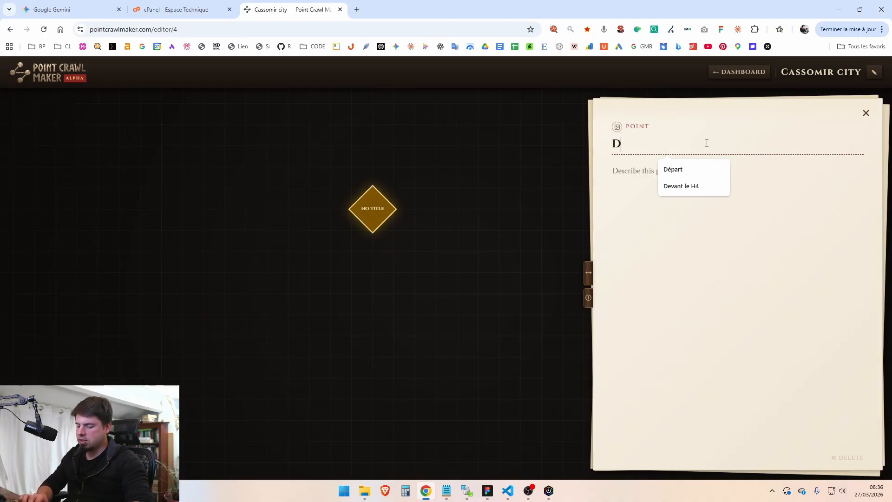
type("ocks")
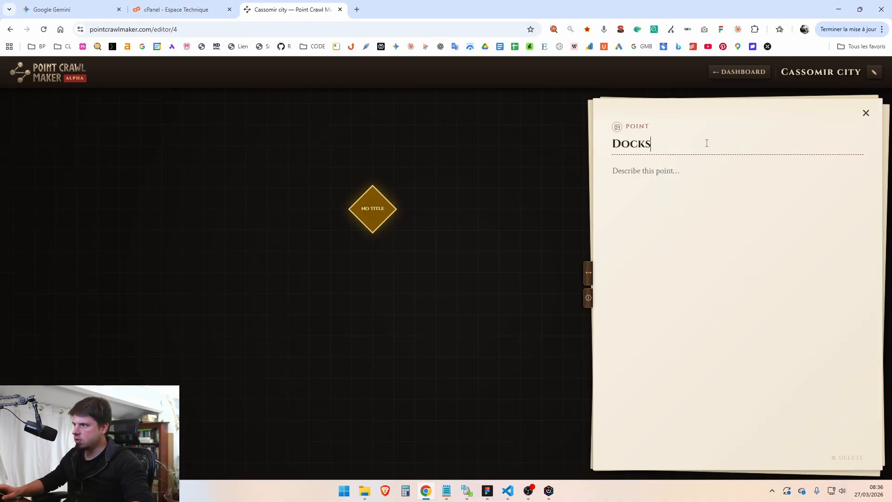
left_click(665, 188)
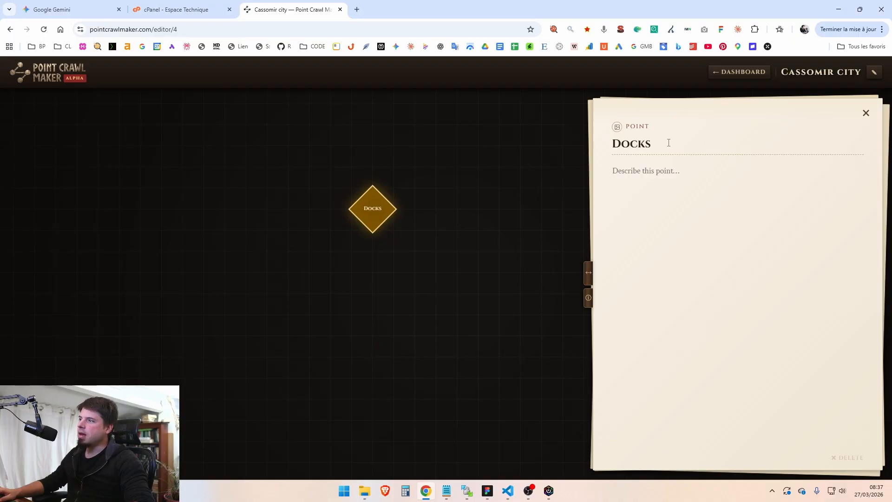
left_click(866, 113)
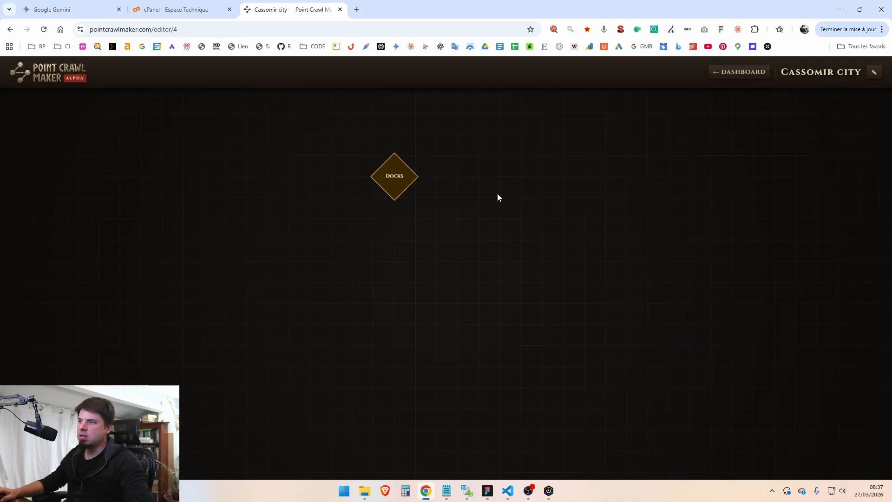
Step: Add a new connected point directly below the Docks point
mouse_move(385, 185)
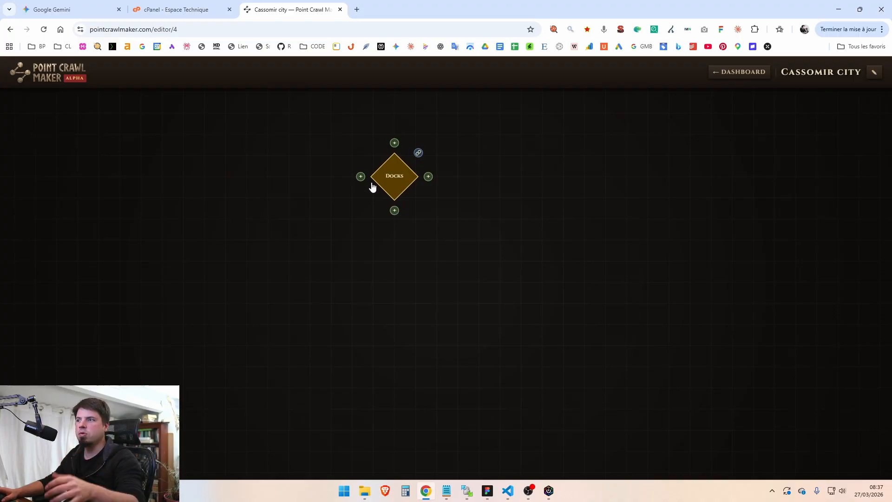
scroll(380, 186, "up", 3)
scroll(380, 187, "up", 1)
left_click_drag(475, 213, 469, 239)
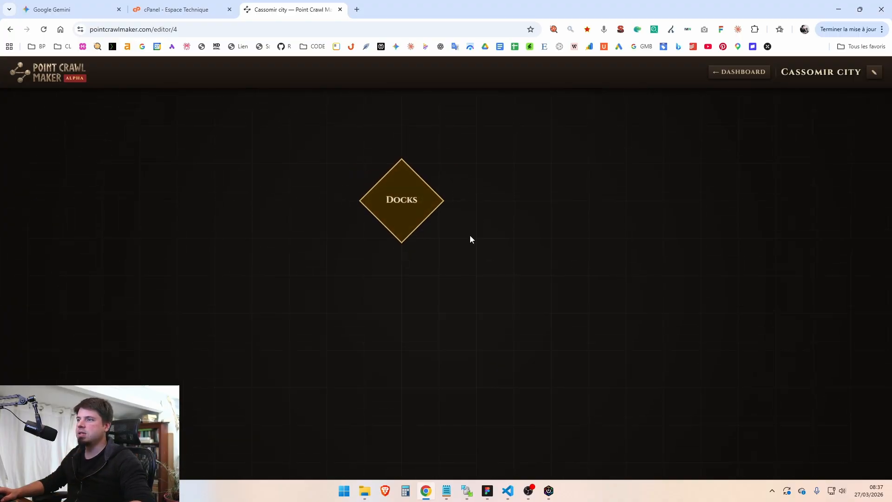
left_click_drag(408, 267, 405, 236)
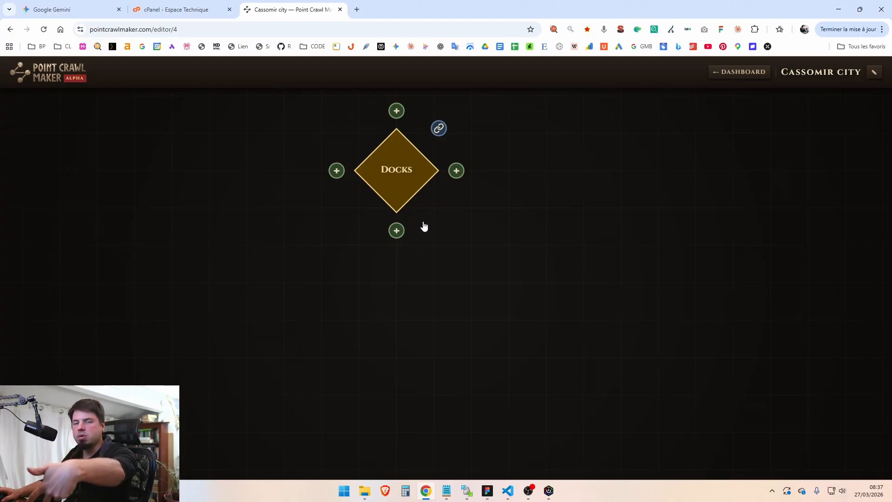
left_click(403, 234)
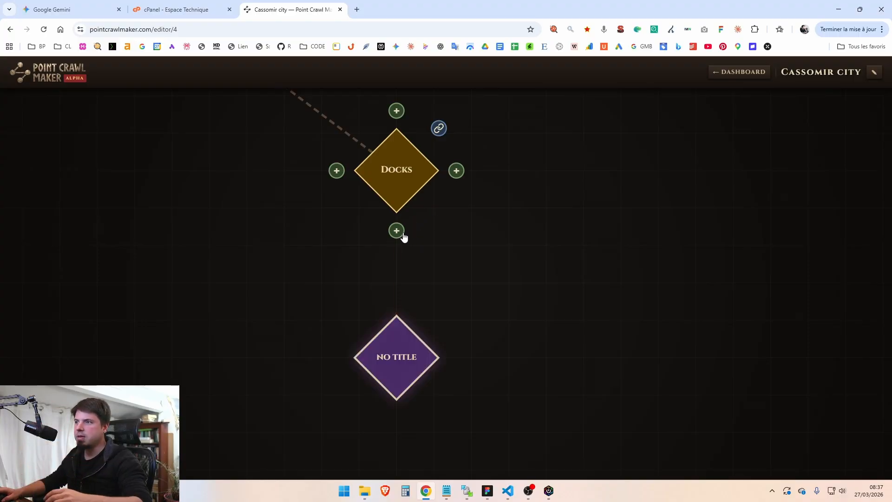
Step: Name the untitled point below Docks "Main Street" and close its details
left_click(402, 358)
left_click(667, 147)
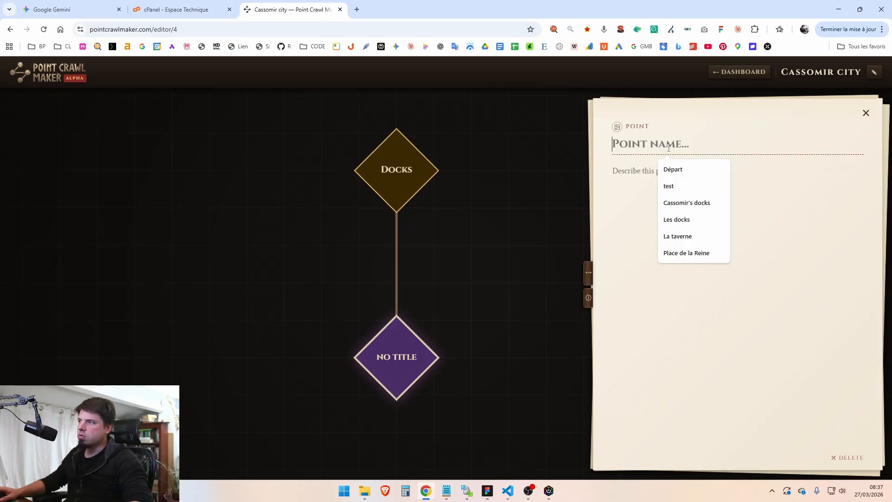
type("Main Stre")
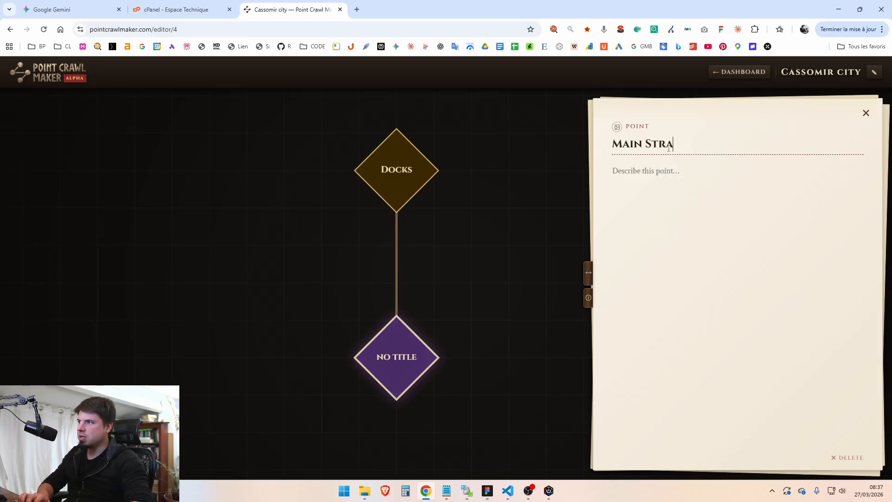
type("et")
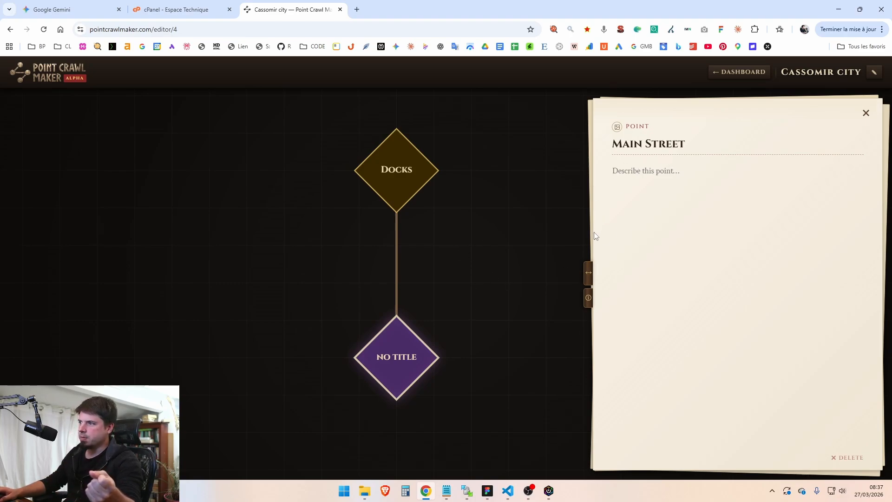
left_click(866, 113)
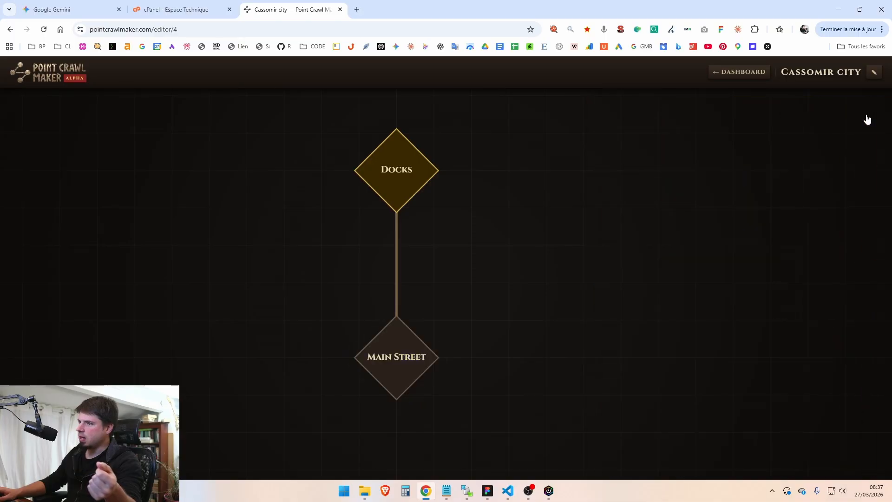
Step: Rename the Main Street point as "Central plaza" and close its details
left_click_drag(477, 255, 517, 160)
left_click_drag(522, 315, 508, 268)
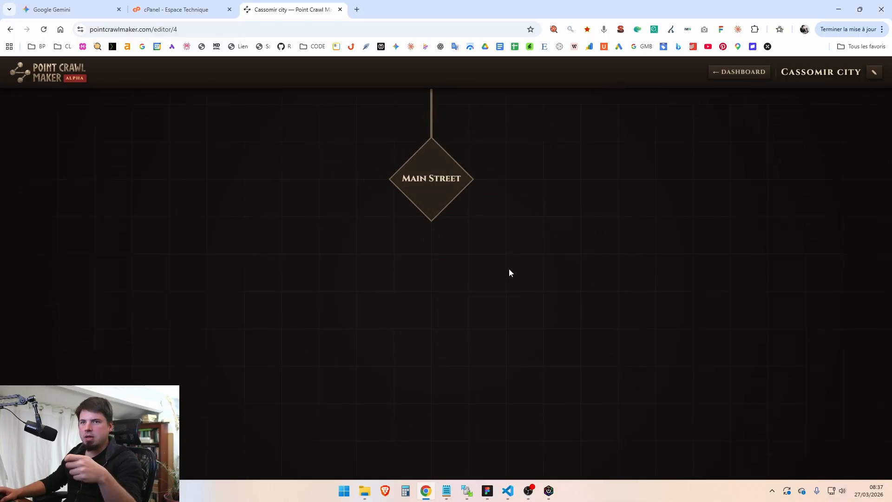
left_click_drag(469, 223, 476, 287)
left_click(460, 256)
triple_click(661, 143)
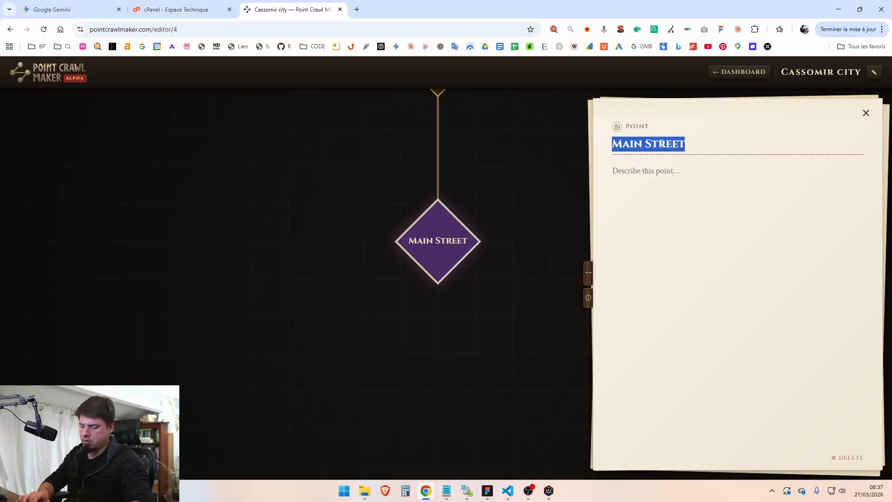
type("Centr")
key("BackSpace")
key("BackSpace")
type("r")
key("BackSpace")
type("ta")
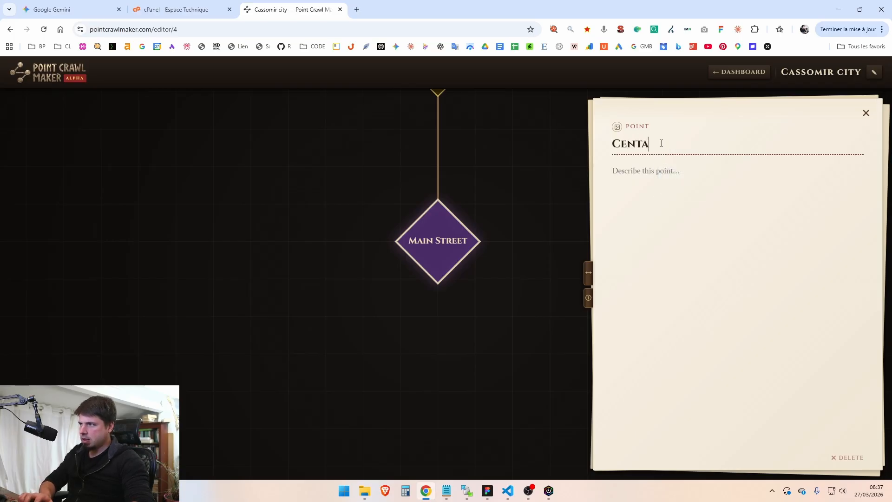
key("BackSpace")
type("ral plaza")
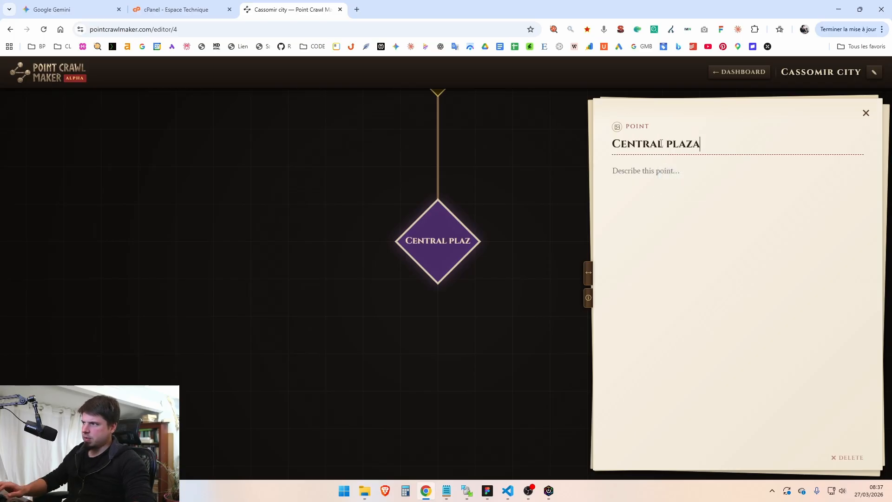
left_click(508, 224)
Step: Name the path between Docks and Central plaza "MAIN STREET" and close its details
left_click_drag(505, 179, 515, 263)
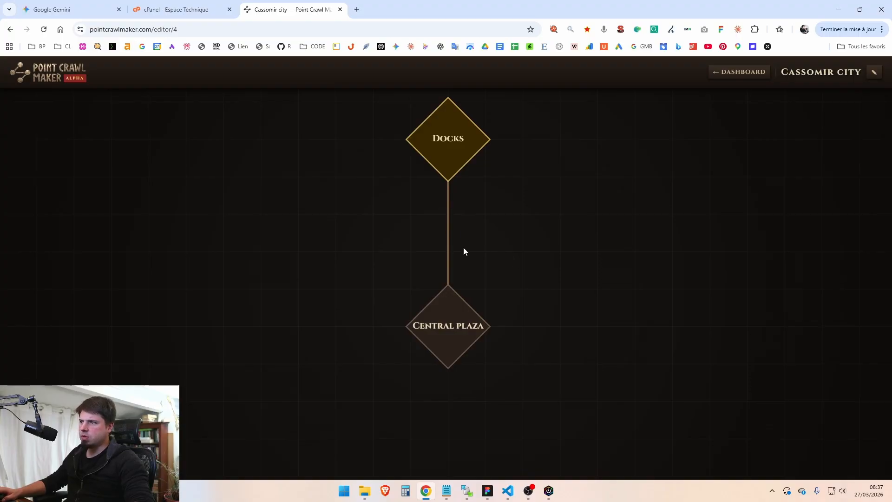
mouse_move(447, 323)
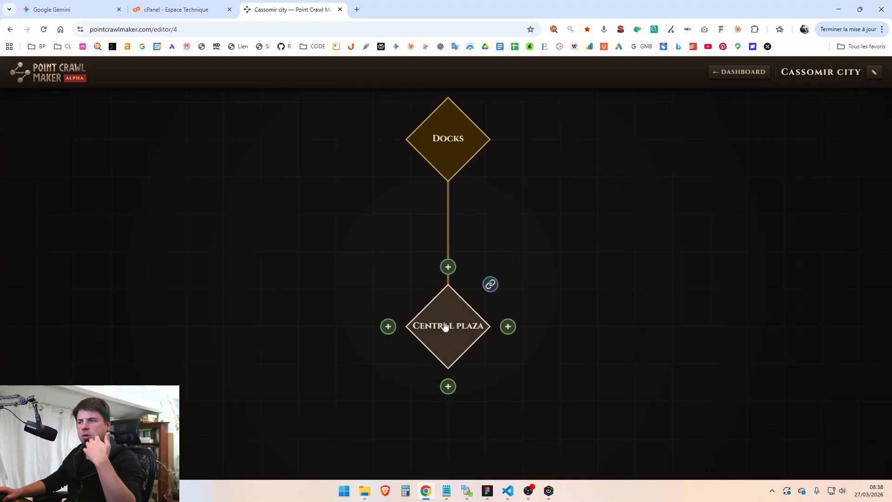
left_click(449, 235)
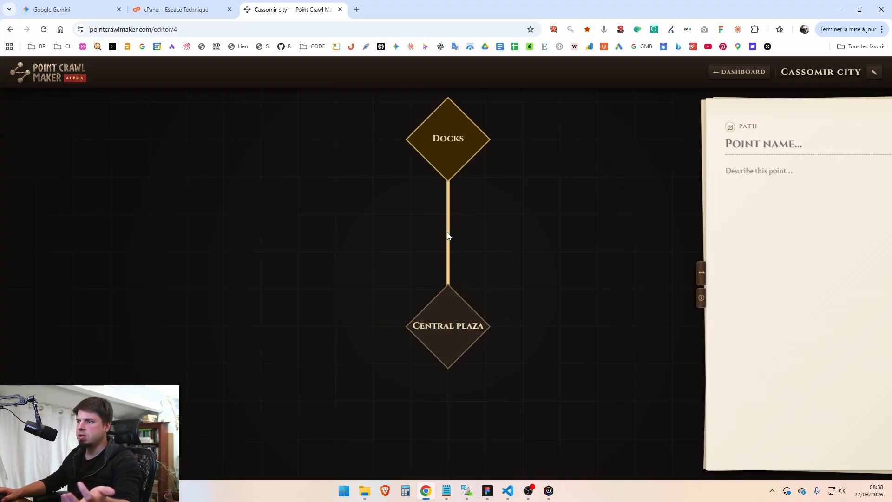
left_click(448, 247)
left_click(692, 146)
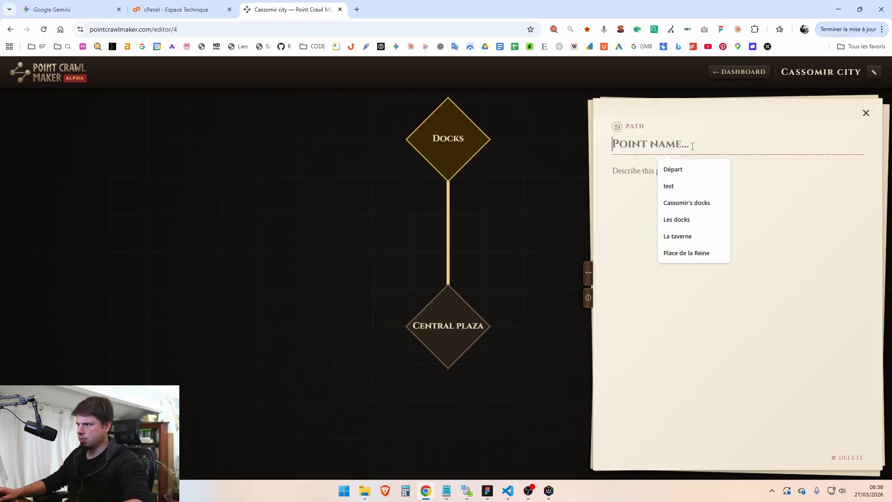
type("MAIN STREET")
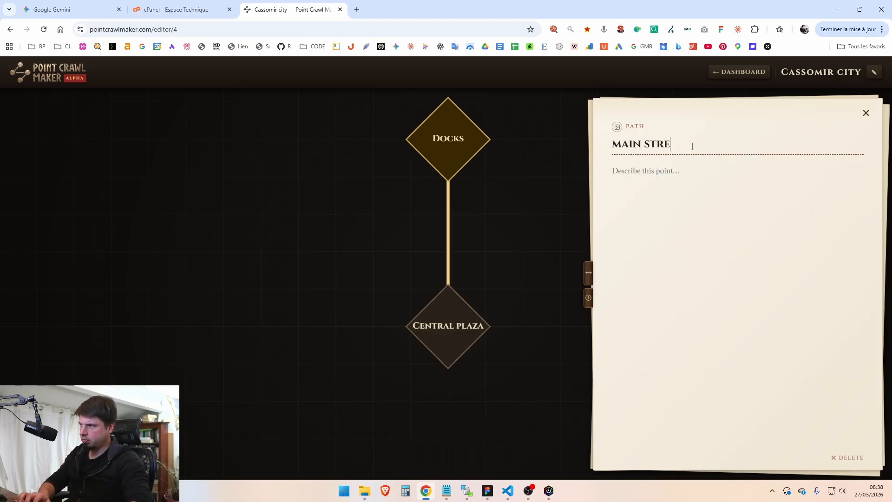
left_click(658, 230)
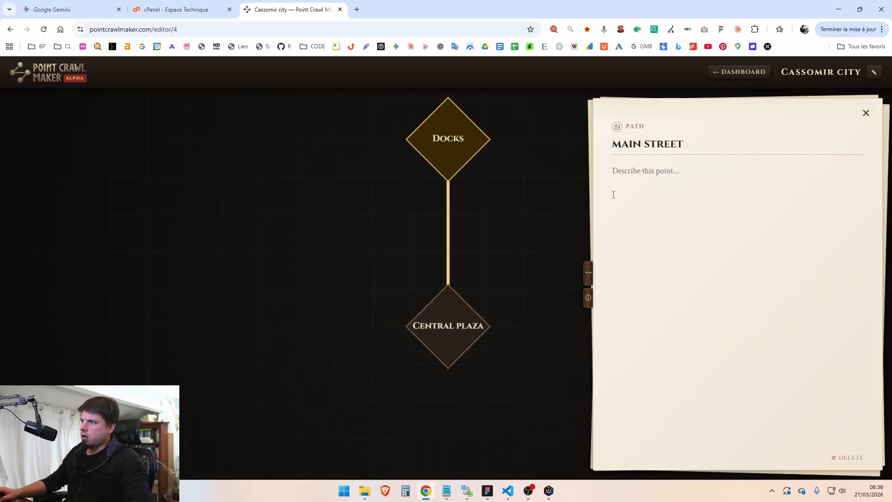
left_click(554, 200)
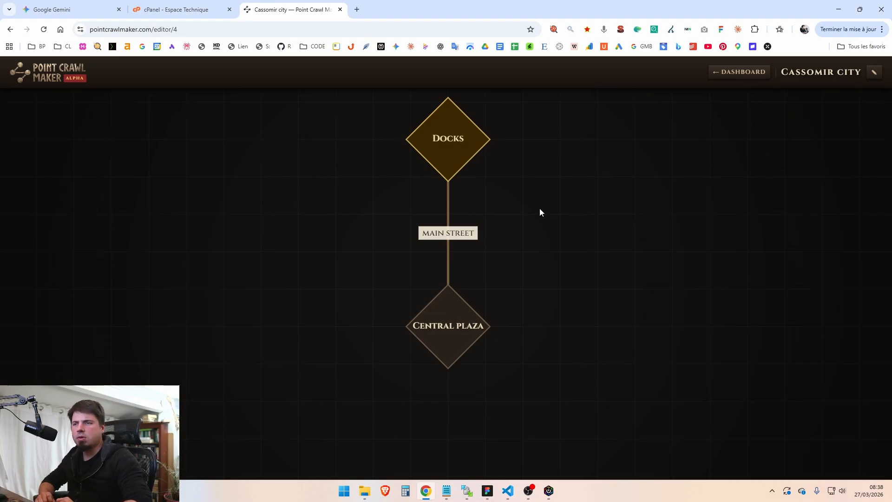
Step: Add a new connected point directly to the right of Central plaza
left_click_drag(504, 288, 535, 216)
scroll(570, 205, "down", 2)
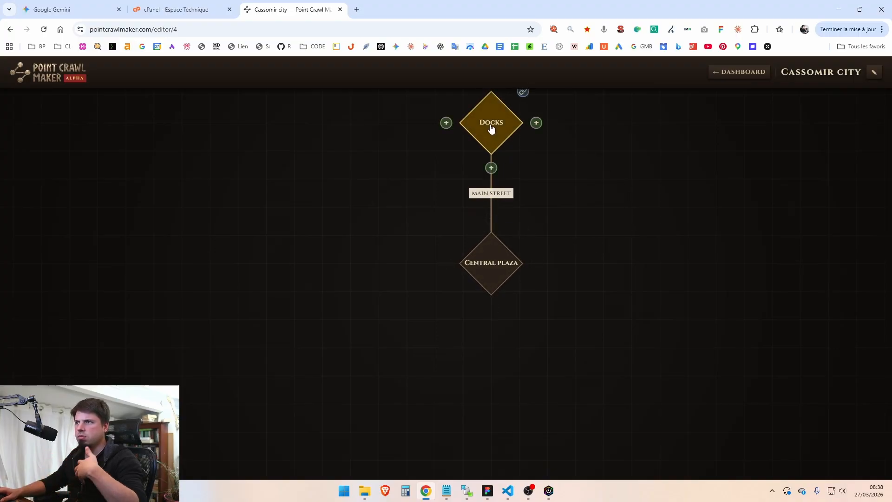
scroll(571, 242, "down", 2)
left_click_drag(575, 246, 596, 214)
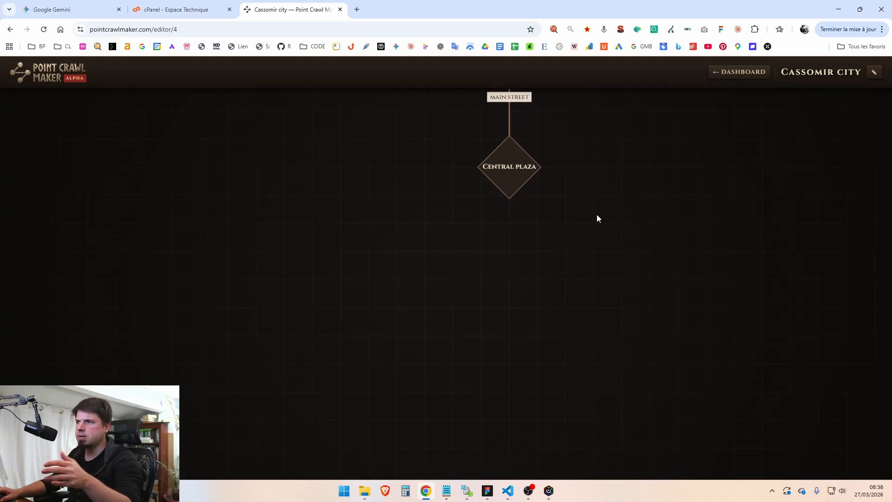
mouse_move(509, 174)
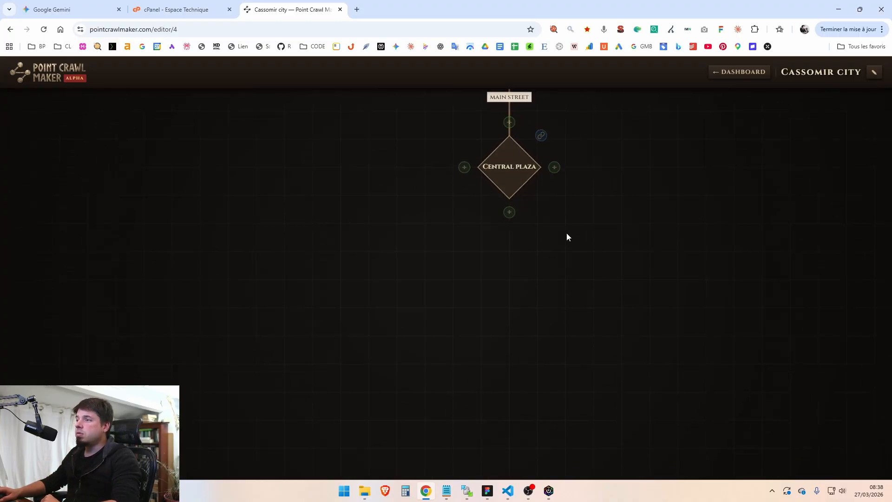
scroll(567, 233, "up", 2)
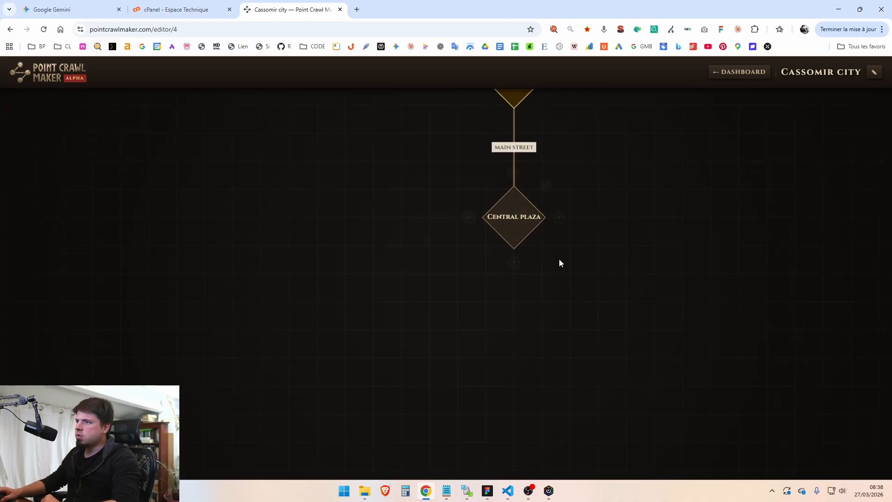
scroll(569, 279, "up", 2)
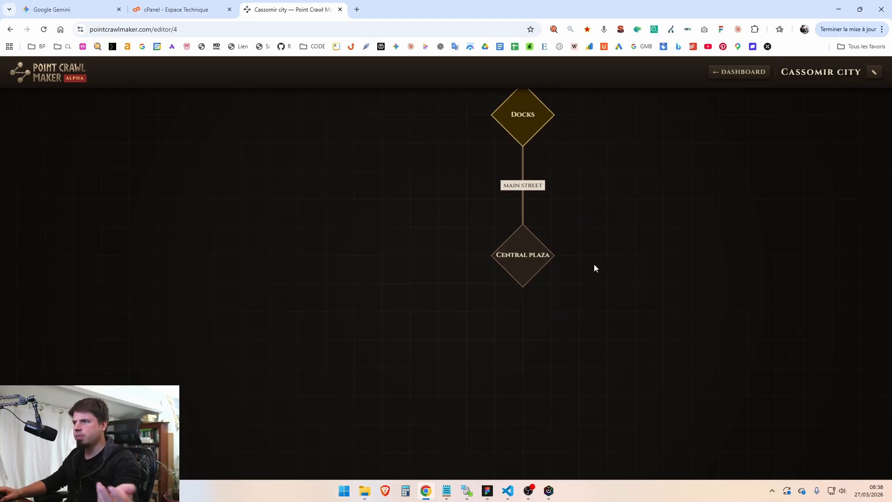
mouse_move(537, 255)
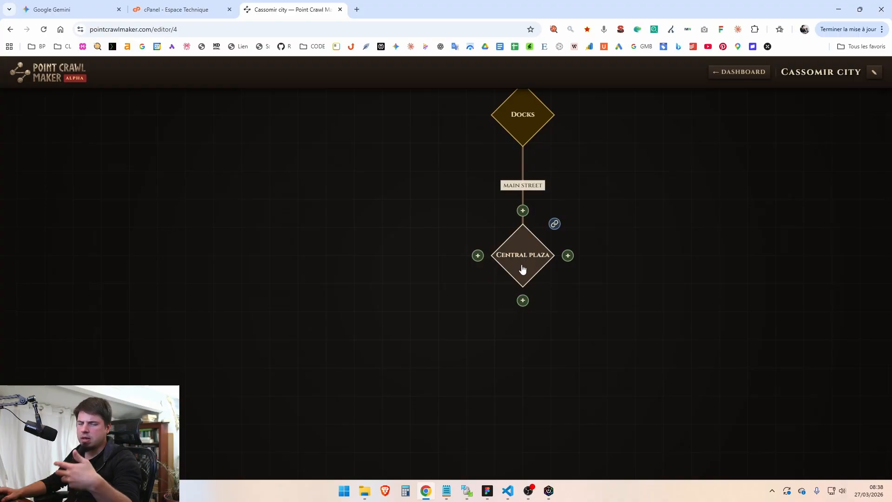
left_click(568, 255)
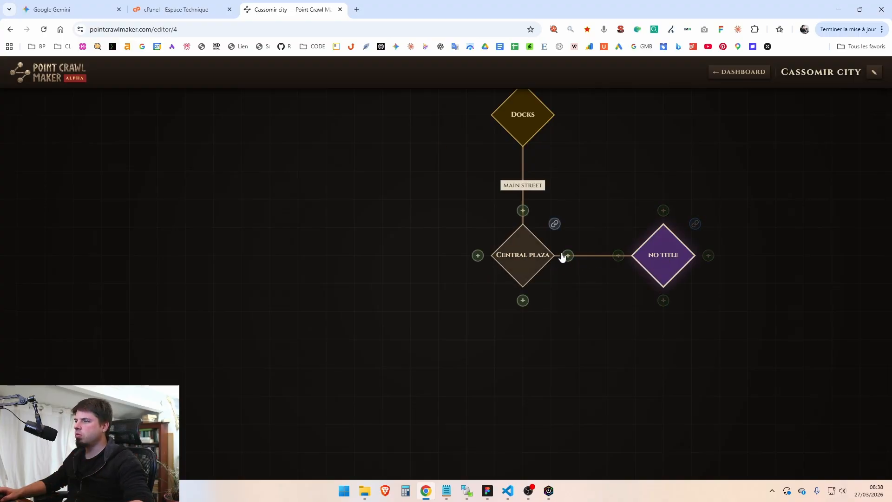
Step: Name the untitled point right of Central plaza "Carpenter's shop" and close its details
left_click(678, 254)
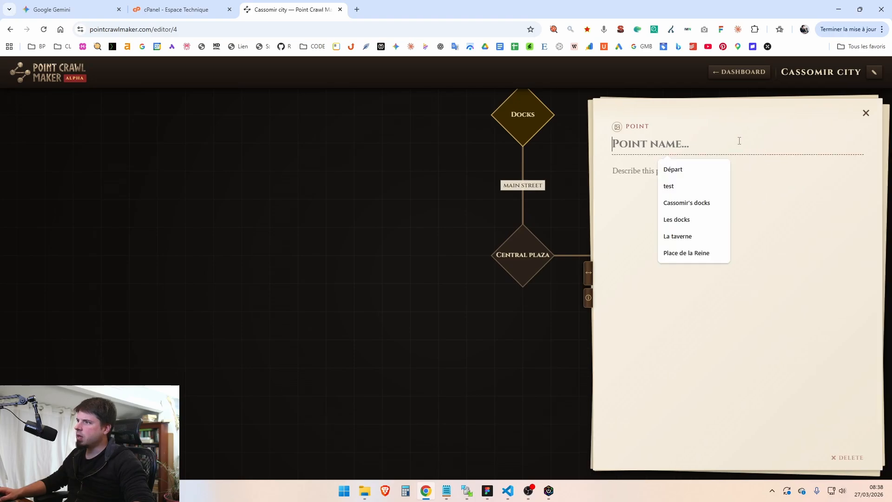
type("Carpenter's")
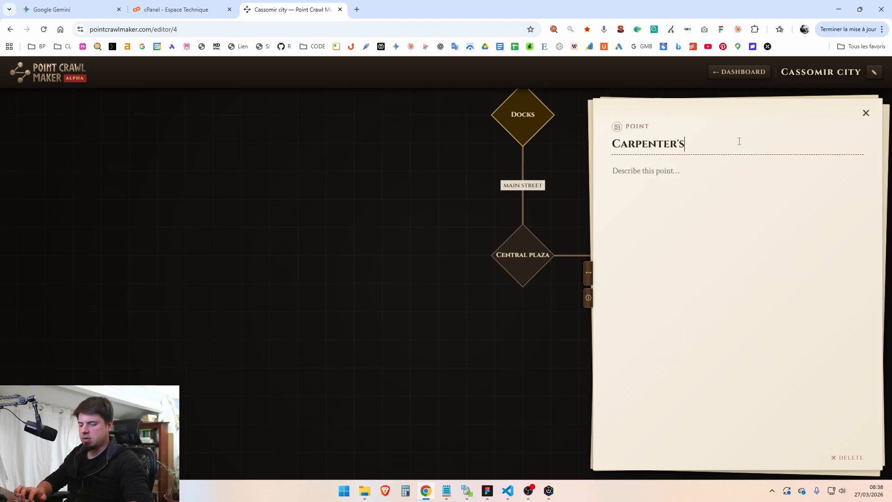
type(" shop")
left_click(701, 183)
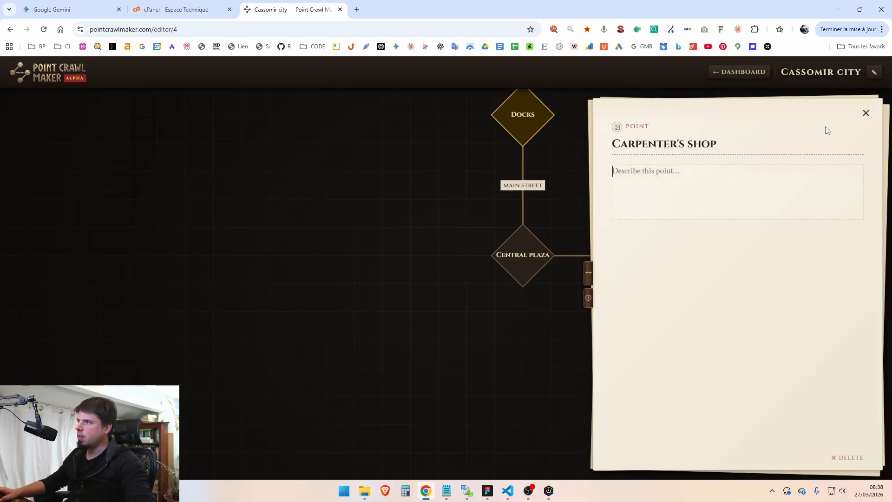
left_click(865, 113)
Step: Add a connected point to the left of Central plaza and name it "RED MOON TAVERN", closing its details when done
mouse_move(518, 265)
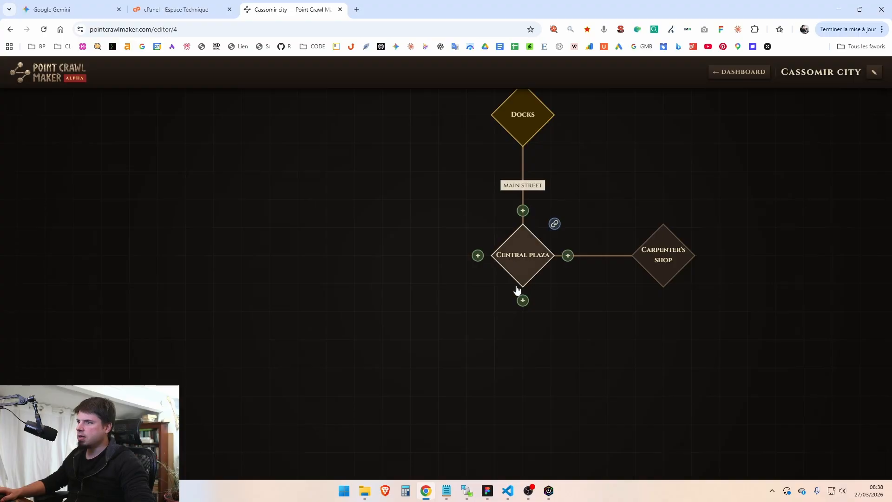
left_click(477, 255)
left_click(384, 259)
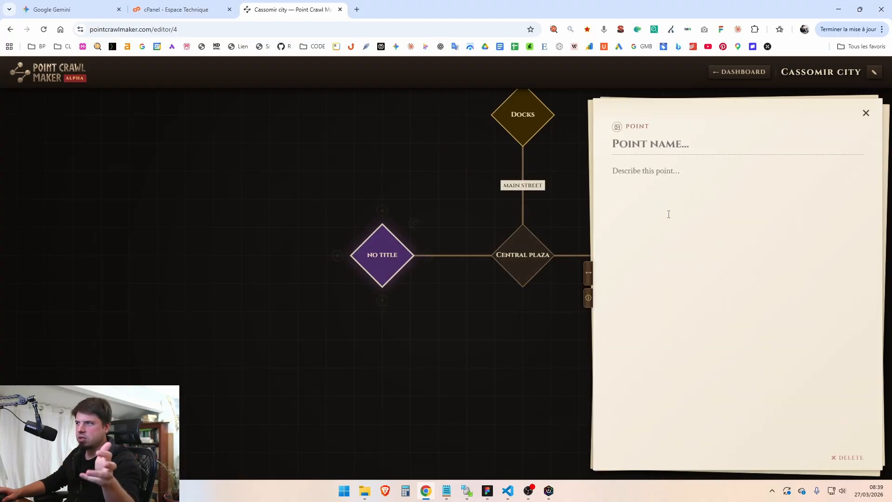
left_click(665, 145)
type("RED MOO")
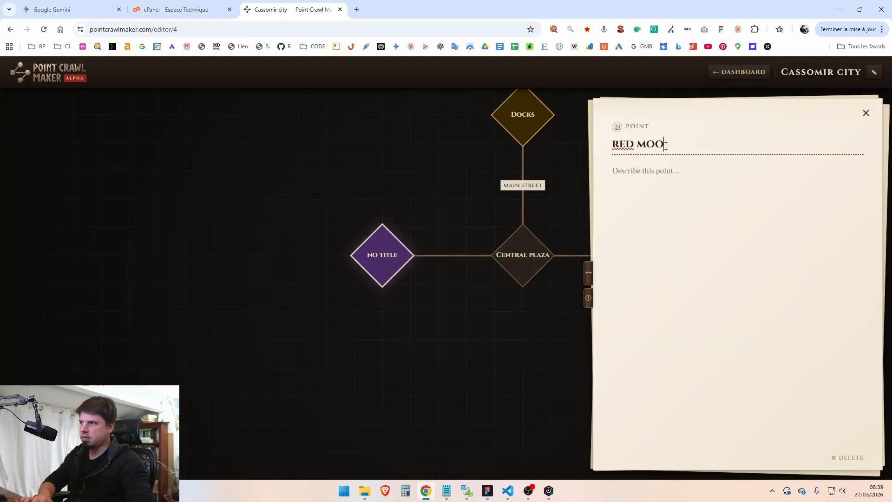
type("N TAVERN")
left_click(633, 215)
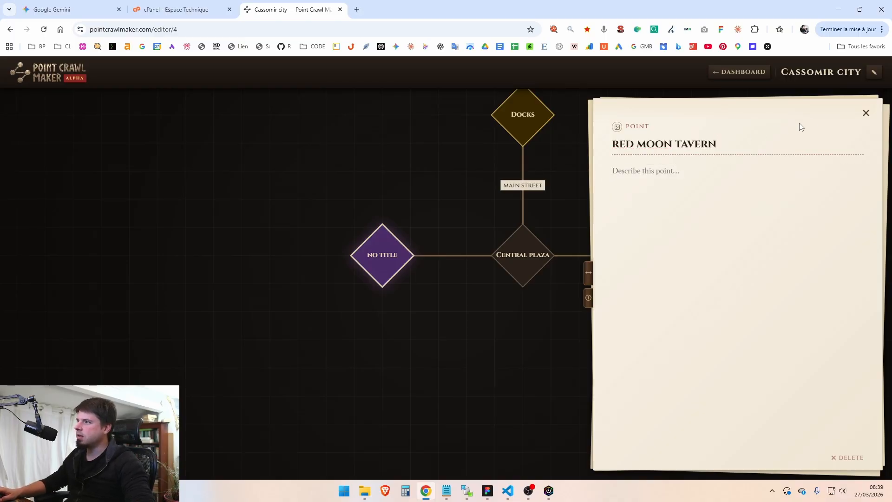
left_click(495, 212)
Step: Add a new connected point directly below Central plaza
left_click_drag(474, 308, 459, 243)
mouse_move(505, 214)
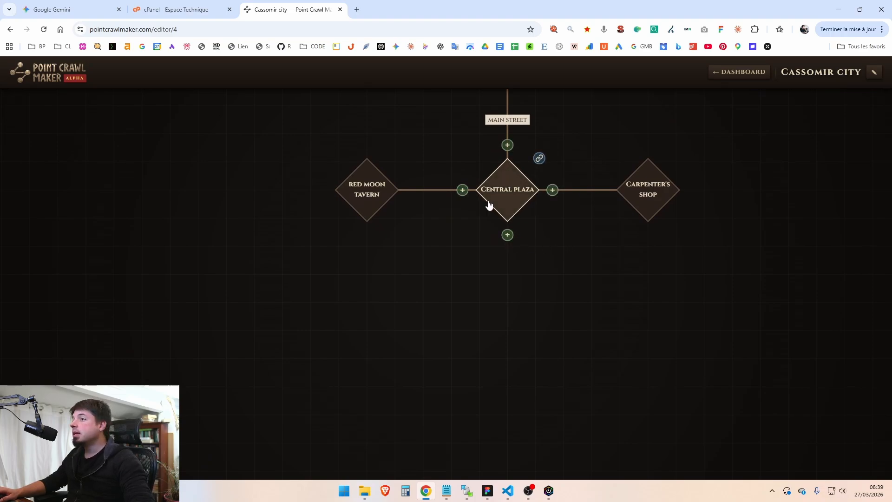
scroll(550, 204, "down", 3)
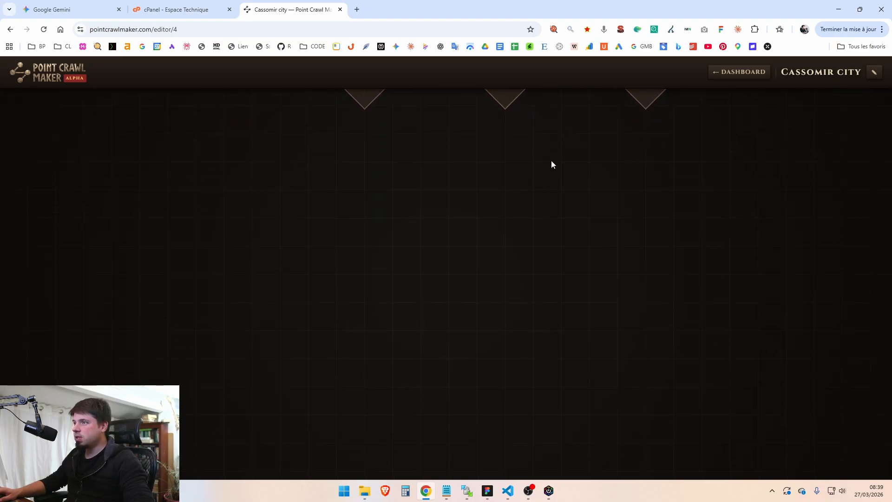
scroll(529, 200, "up", 2)
left_click(502, 220)
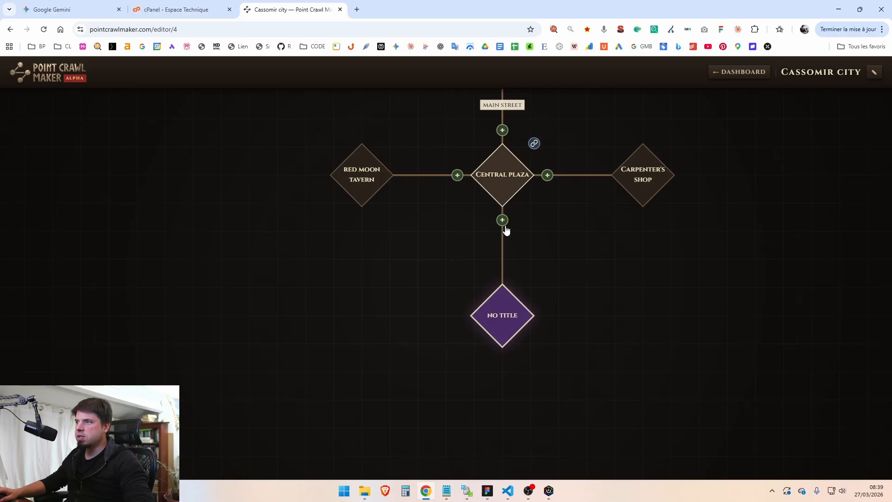
Step: Name the untitled point below Central plaza "Blacksmith", narrow its details panel slightly and close it
left_click(502, 316)
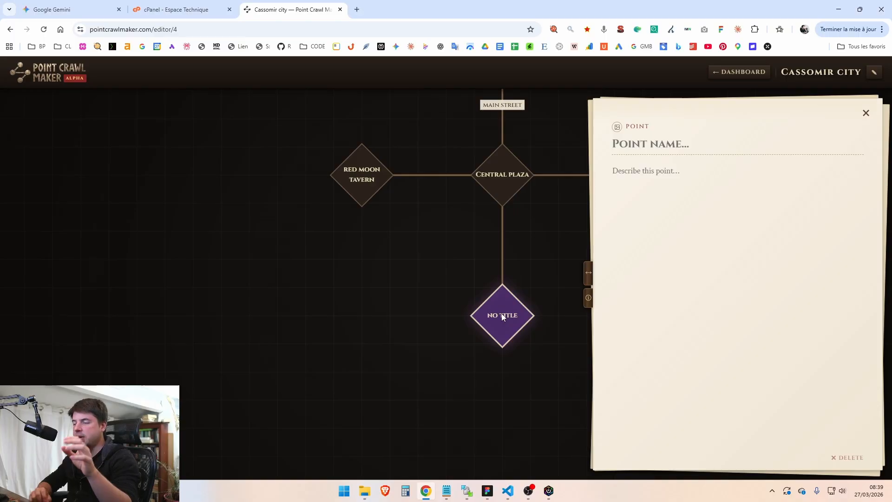
left_click(654, 148)
type("Blacksmith")
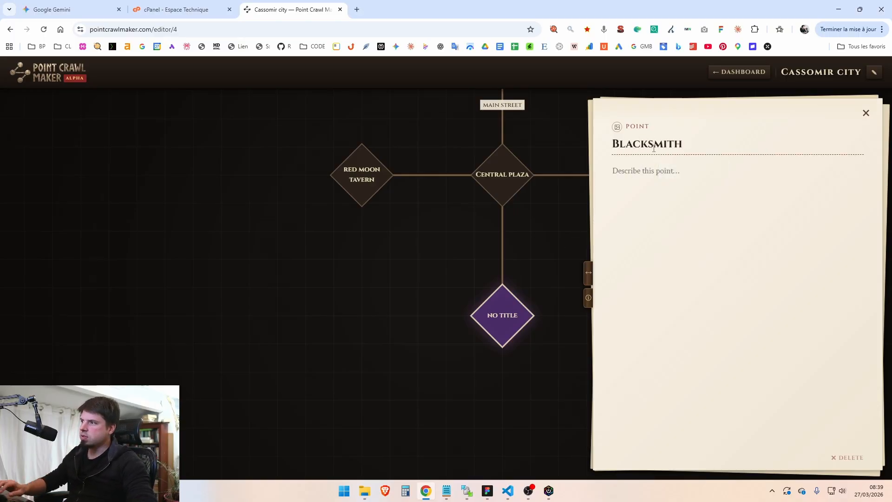
left_click(669, 186)
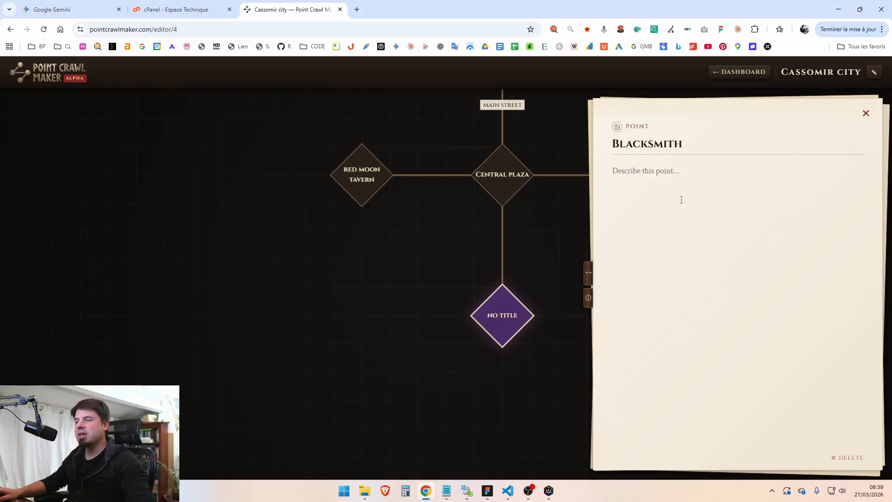
mouse_move(595, 270)
left_mouse_down()
mouse_move(572, 271)
mouse_move(600, 272)
left_mouse_up()
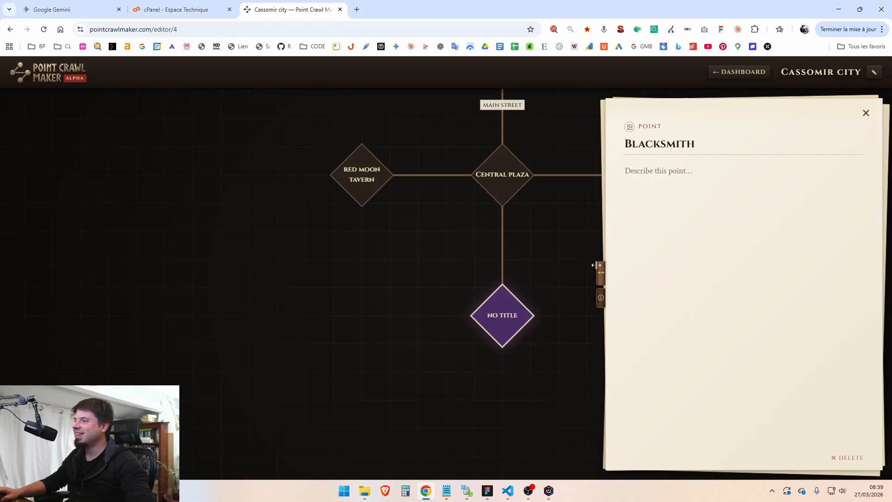
left_click(865, 112)
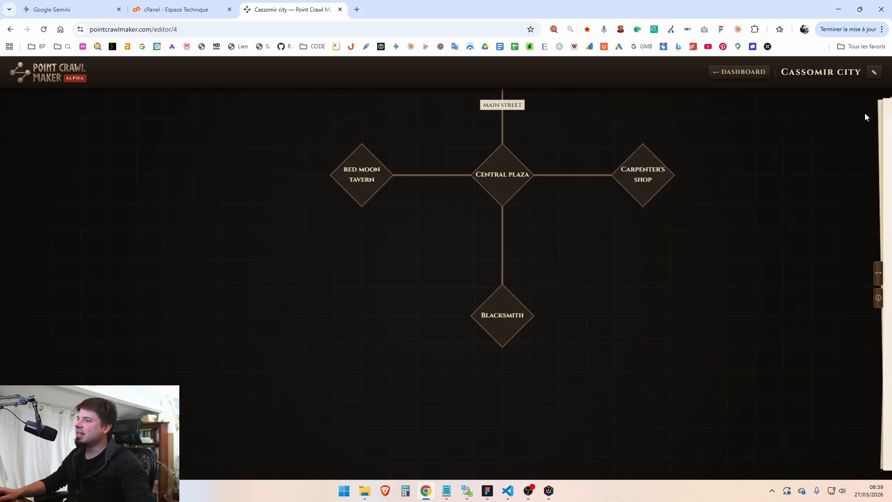
left_click_drag(626, 255, 385, 339)
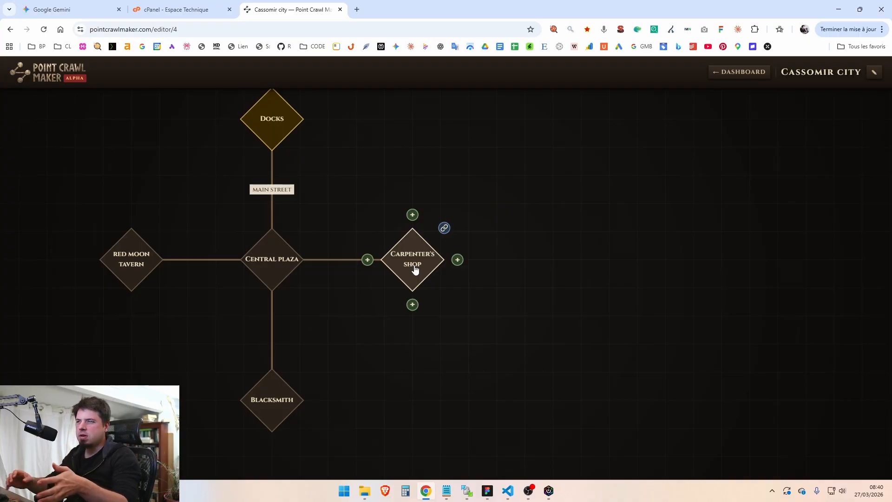
left_click(415, 270)
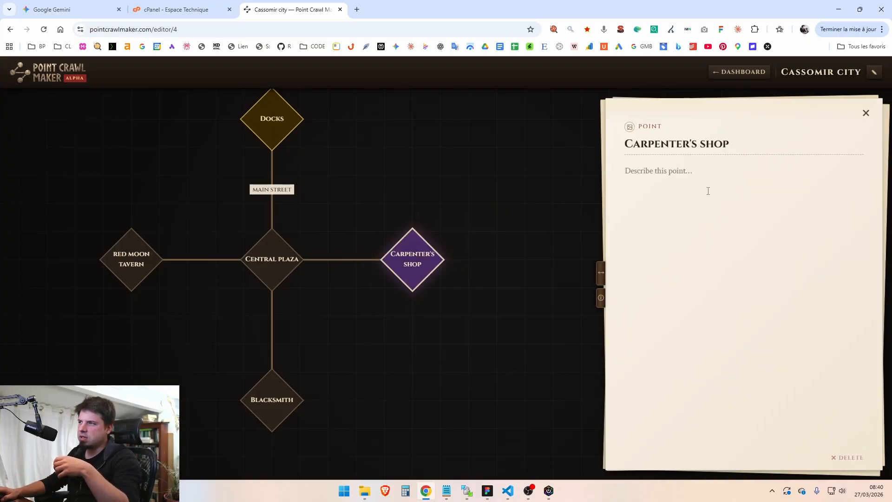
left_click(868, 115)
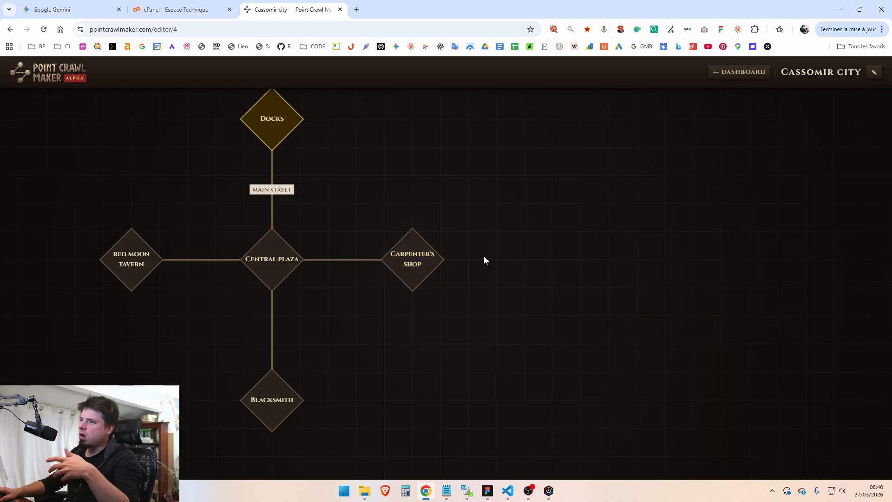
left_click(418, 257)
left_click(493, 277)
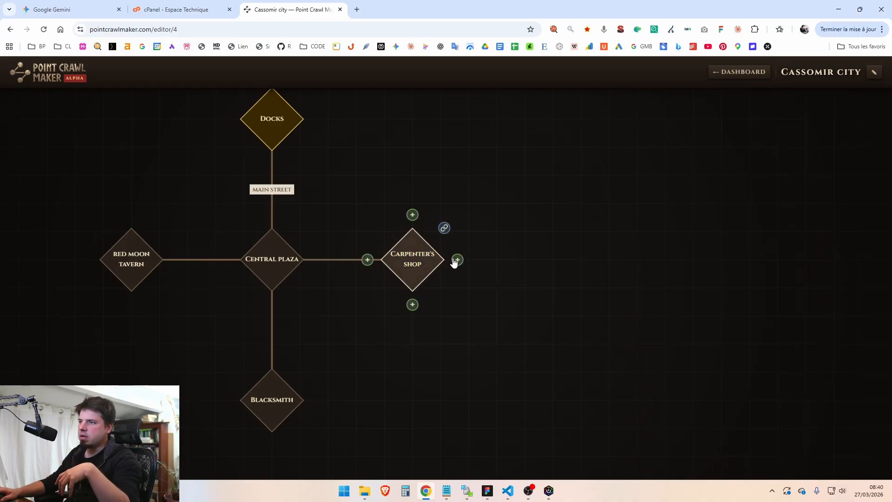
Step: Add a connected point above Carpenter's shop and shift it slightly to the right, leaving it untitled
left_click(412, 214)
left_click(412, 118)
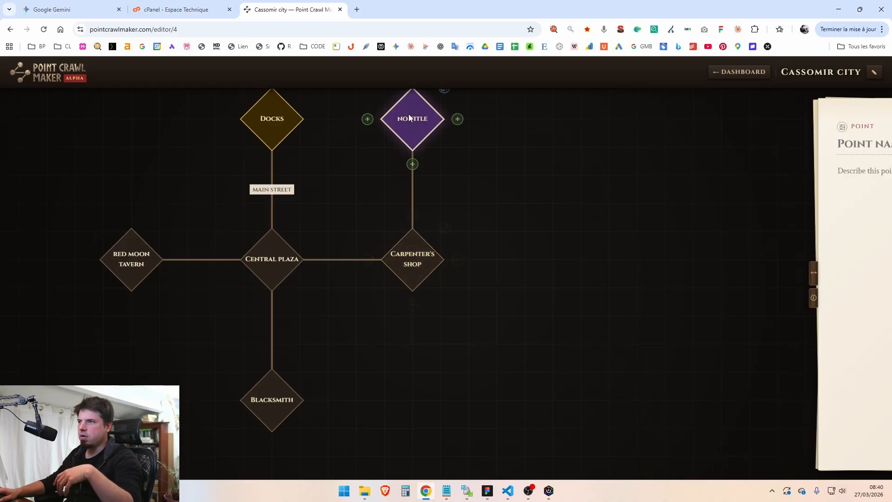
left_click(560, 134)
left_click_drag(418, 125, 433, 123)
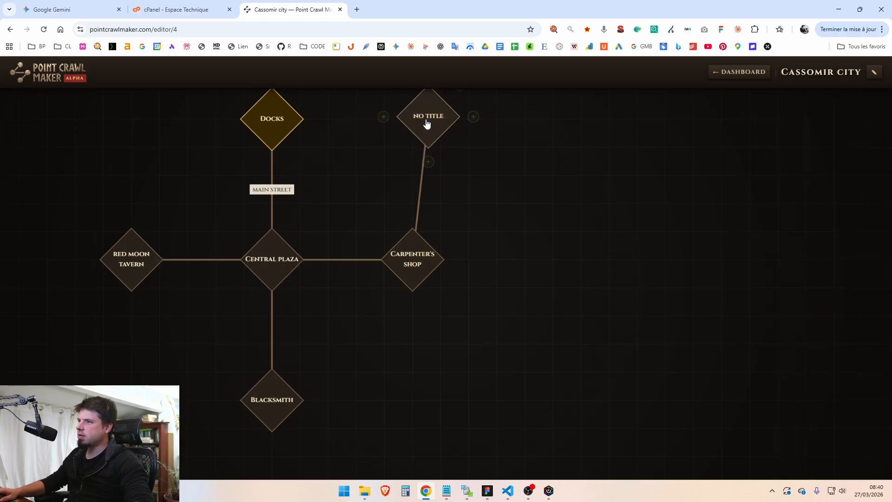
Step: Name the untitled point above Carpenter's shop "FIGHT THE GAGNSTERS" and close its details
left_click(433, 116)
left_click(725, 140)
type("FIGHT THE")
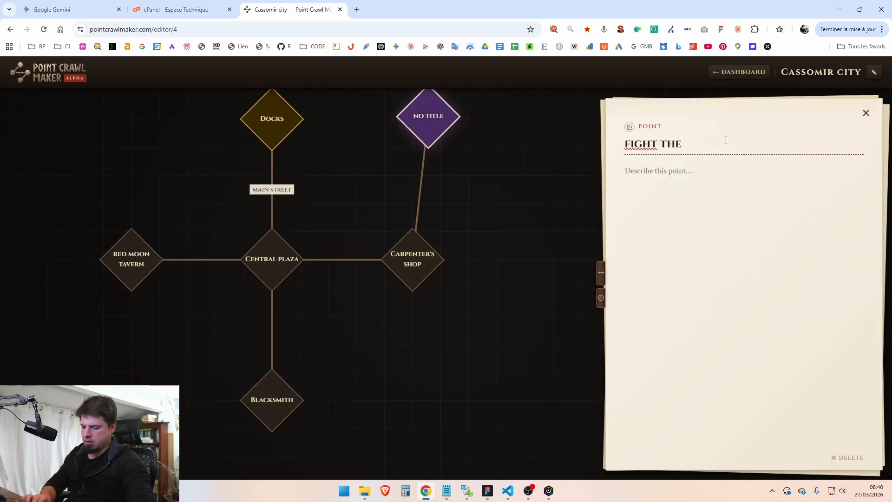
type(" GAGNSTERS")
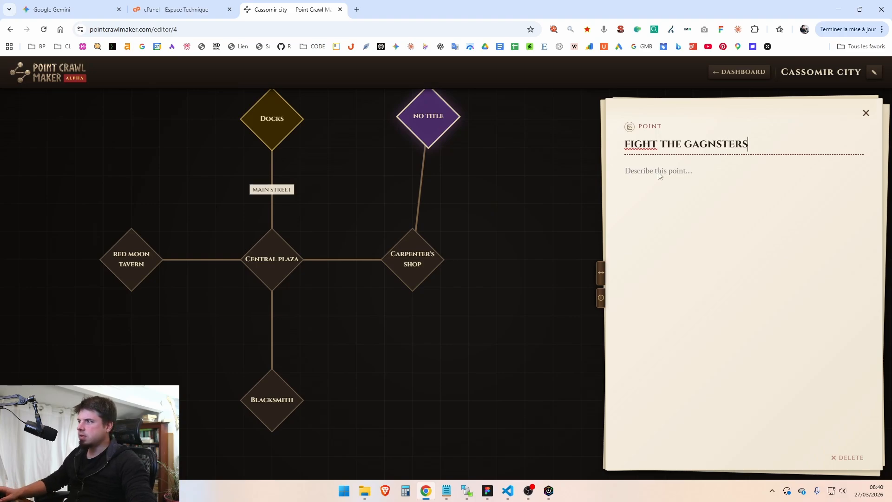
left_click(540, 277)
Step: Add a connected point below Carpenter's shop, name it "TALK WIH CARPENTER" and close its details
left_click(412, 304)
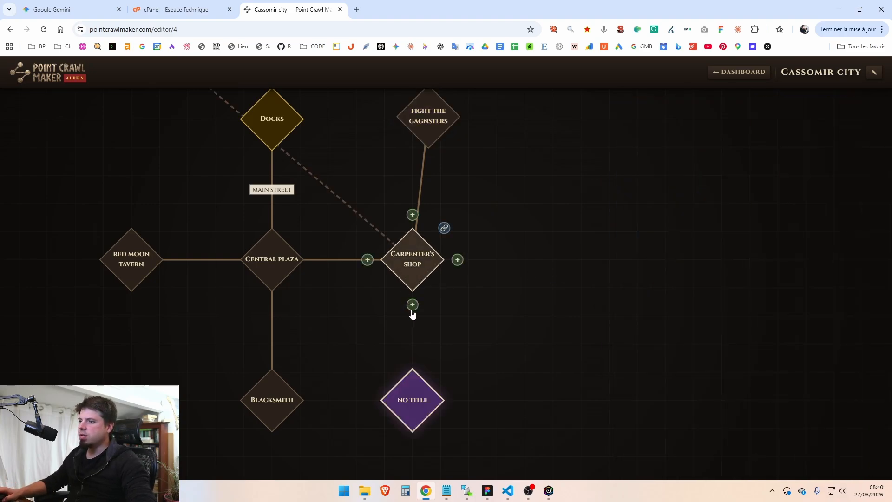
left_click(409, 403)
left_click(698, 144)
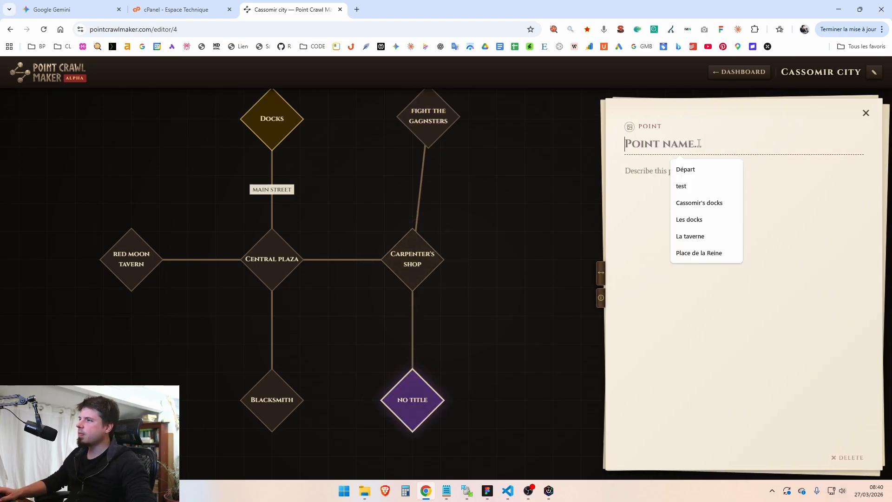
type("TALK")
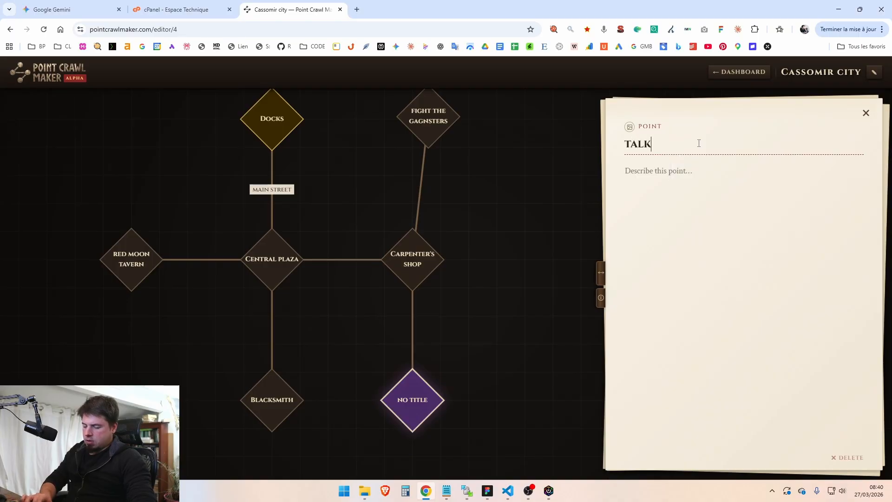
type(" WIH CARPENTER")
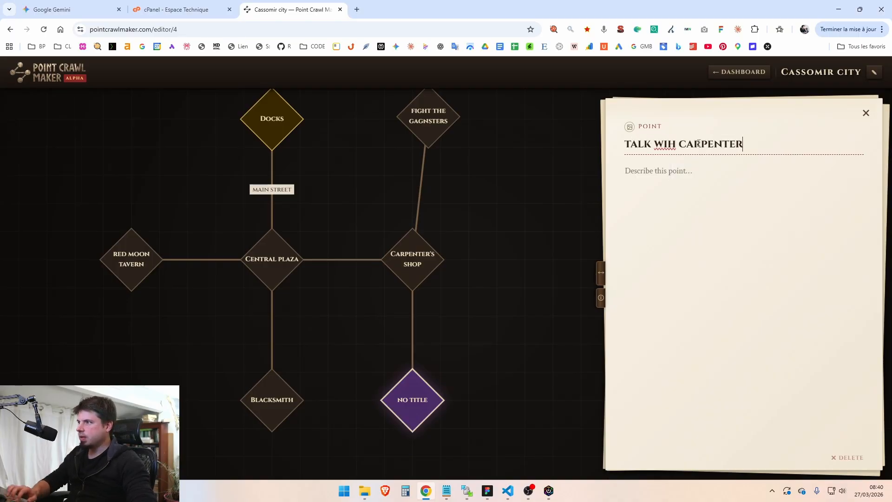
left_click(578, 199)
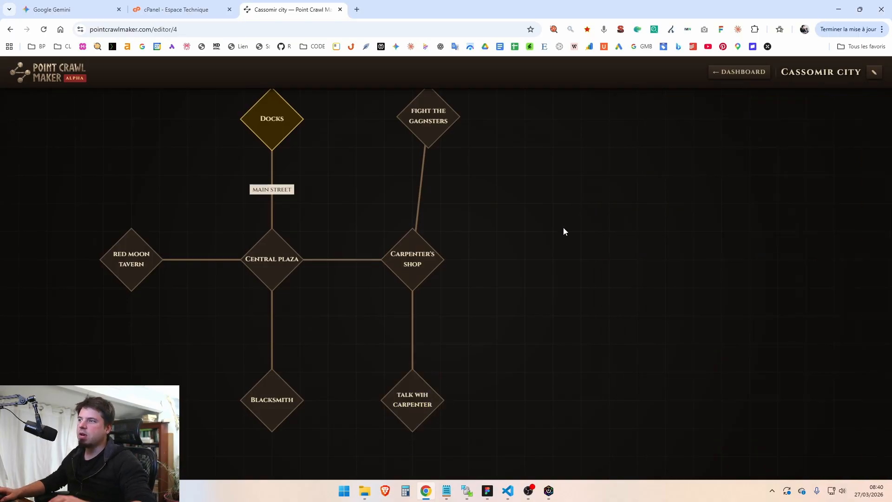
Step: Correct the name of the point below Carpenter's shop to "TALK WITH CARPENTER" and close its details
left_click(420, 397)
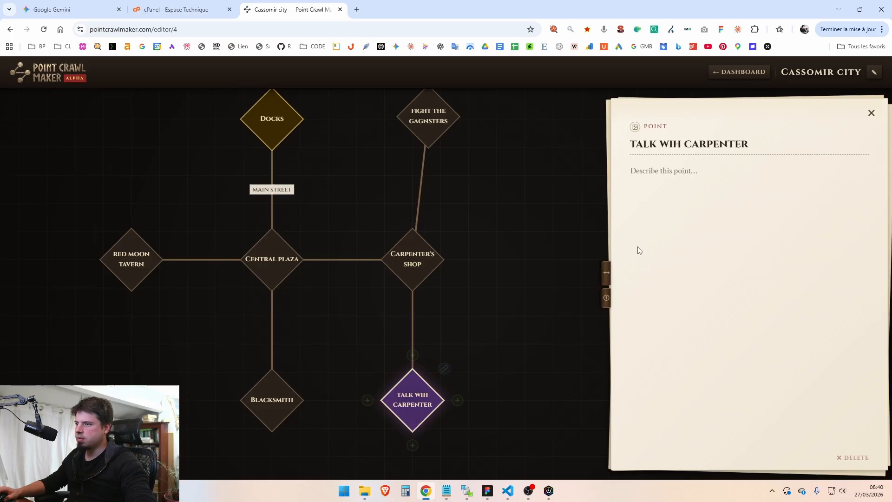
left_click(668, 144)
type("T")
left_click(581, 209)
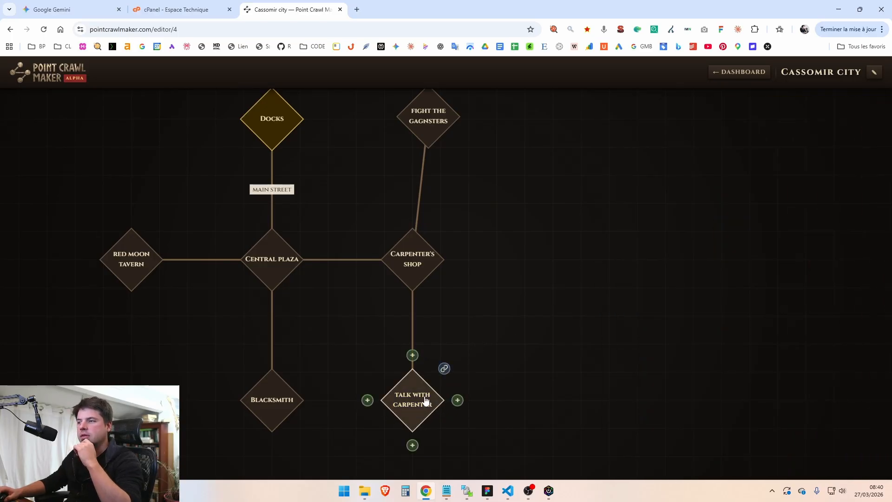
Step: Move the gangster fight and carpenter talk points right of Carpenter's shop, forming an even fork with one above and one below it
left_click_drag(414, 403, 500, 323)
left_click_drag(429, 124, 506, 209)
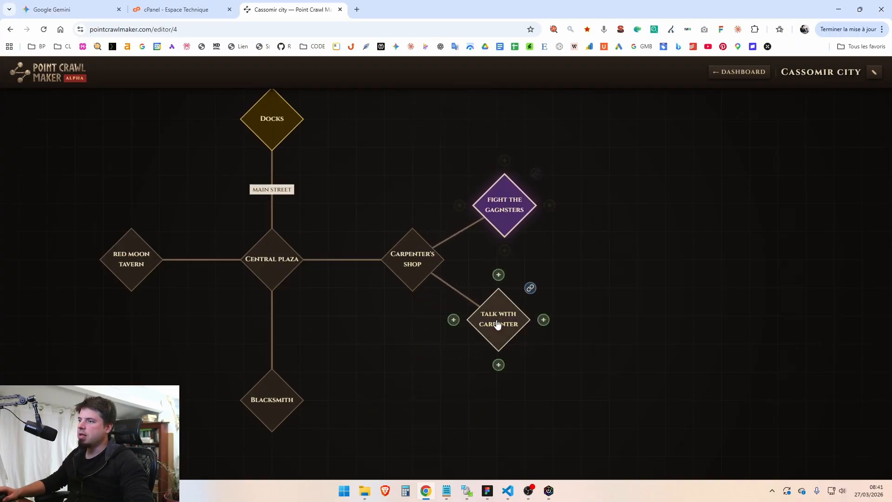
left_click_drag(497, 325, 507, 329)
left_click(559, 259)
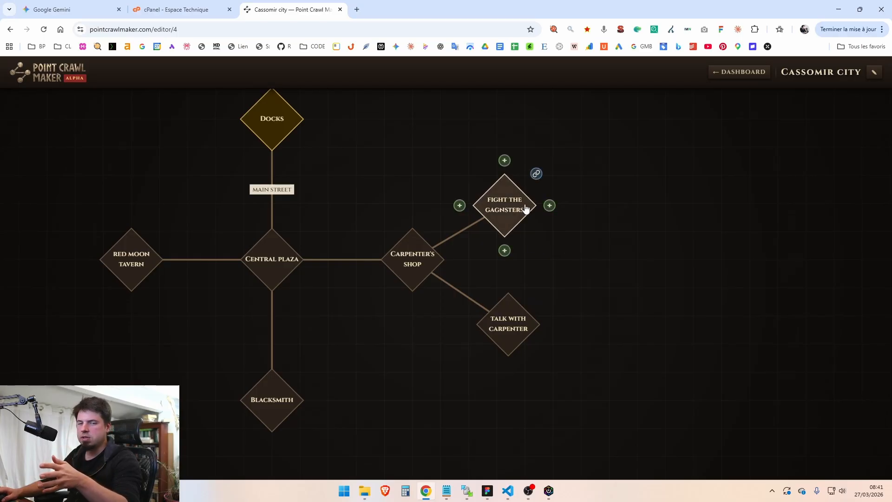
left_click_drag(505, 210, 510, 215)
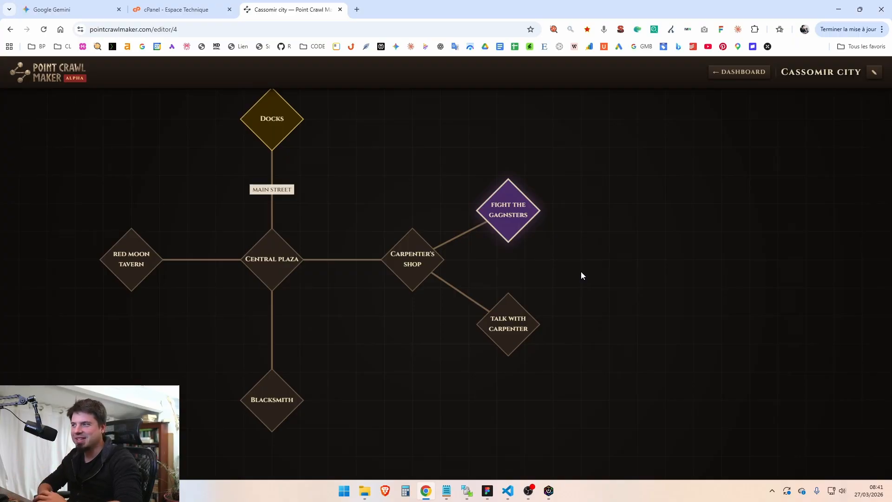
mouse_move(511, 214)
left_mouse_down()
mouse_move(476, 159)
mouse_move(396, 155)
mouse_move(503, 227)
mouse_move(497, 158)
mouse_move(533, 203)
mouse_move(520, 180)
mouse_move(418, 142)
mouse_move(543, 218)
mouse_move(552, 238)
mouse_move(471, 153)
mouse_move(519, 199)
left_mouse_up()
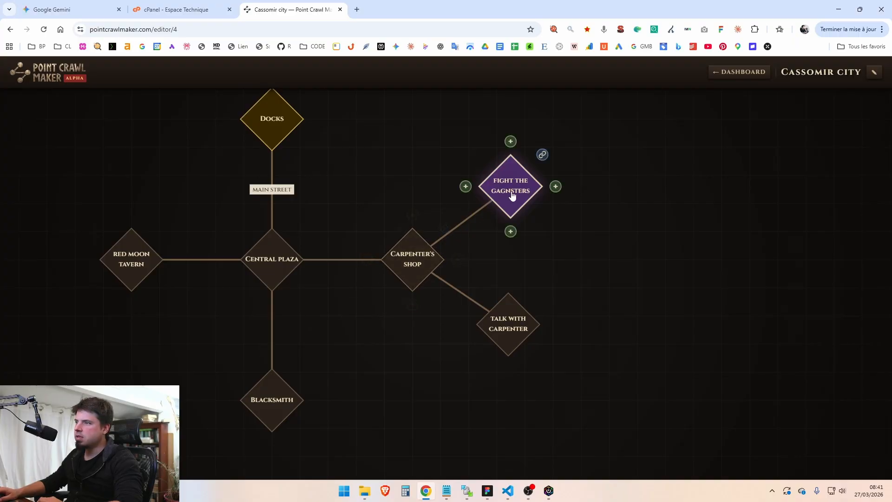
left_click_drag(515, 197, 533, 185)
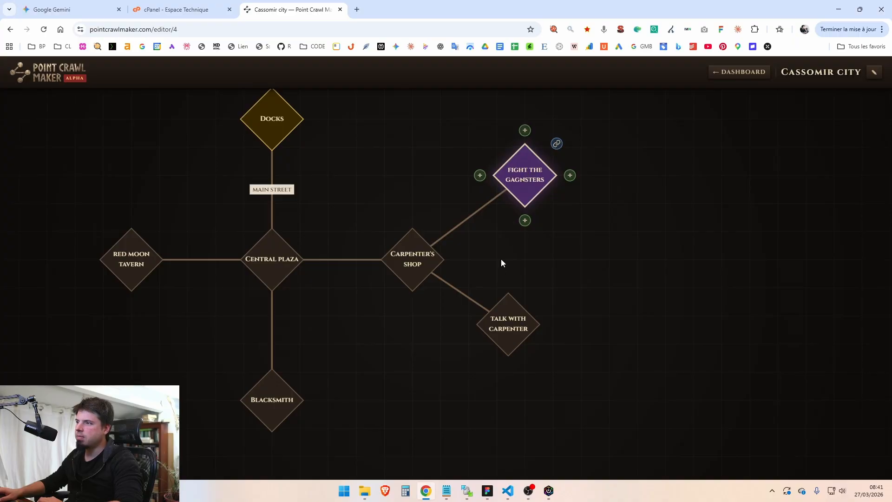
left_click_drag(504, 321, 521, 341)
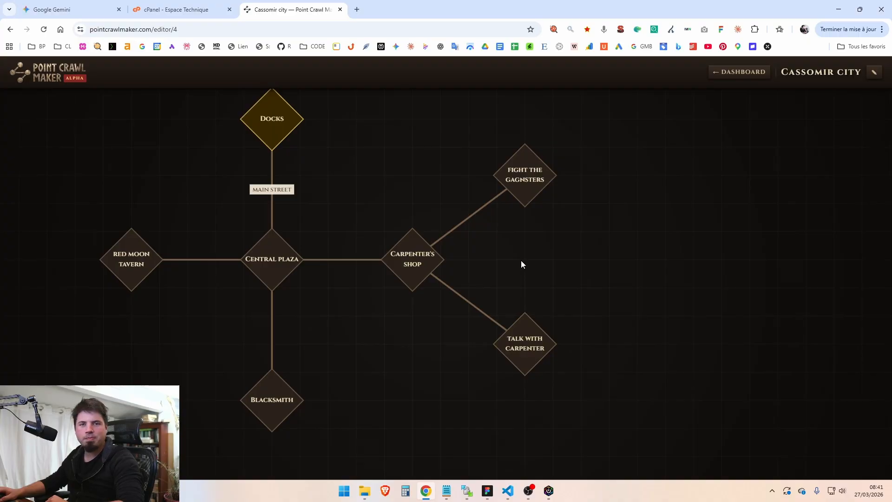
mouse_move(530, 193)
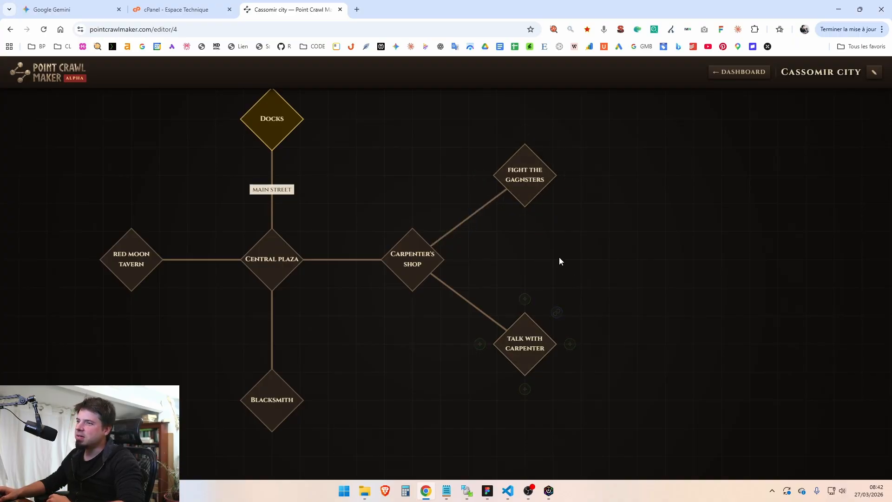
Step: Open the details of the Docks point and widen its panel slightly
left_click_drag(485, 283, 592, 209)
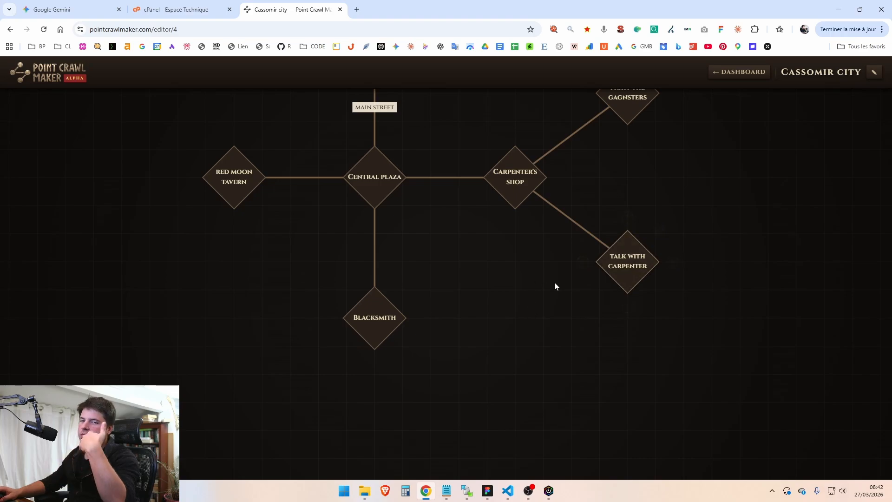
mouse_move(500, 282)
left_mouse_down()
mouse_move(512, 329)
mouse_move(507, 281)
left_mouse_up()
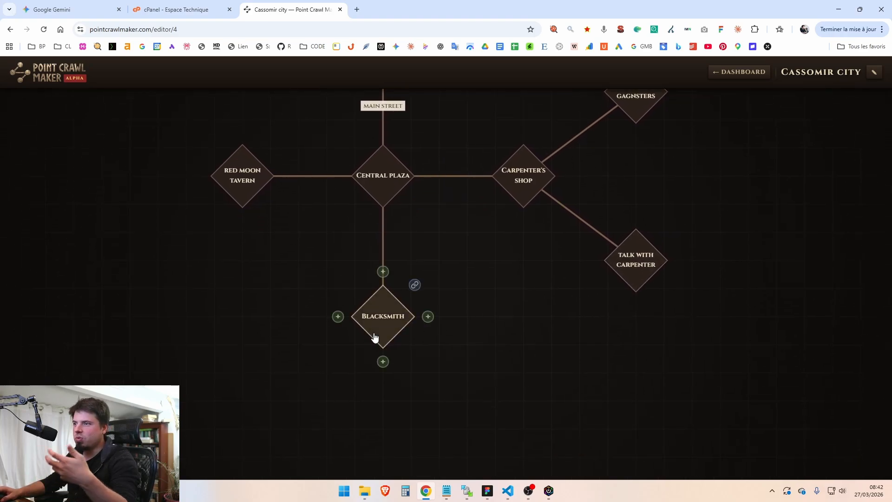
left_click_drag(489, 363, 510, 358)
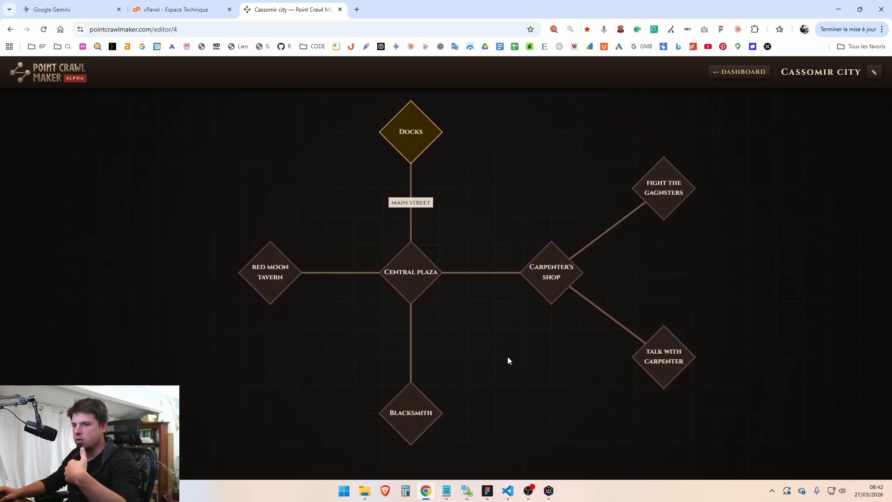
left_click_drag(472, 199, 483, 252)
mouse_move(437, 190)
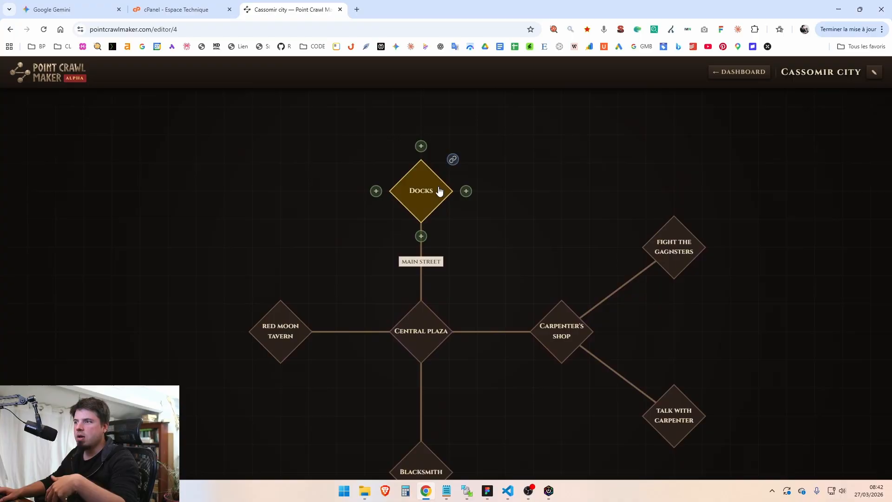
left_click(422, 208)
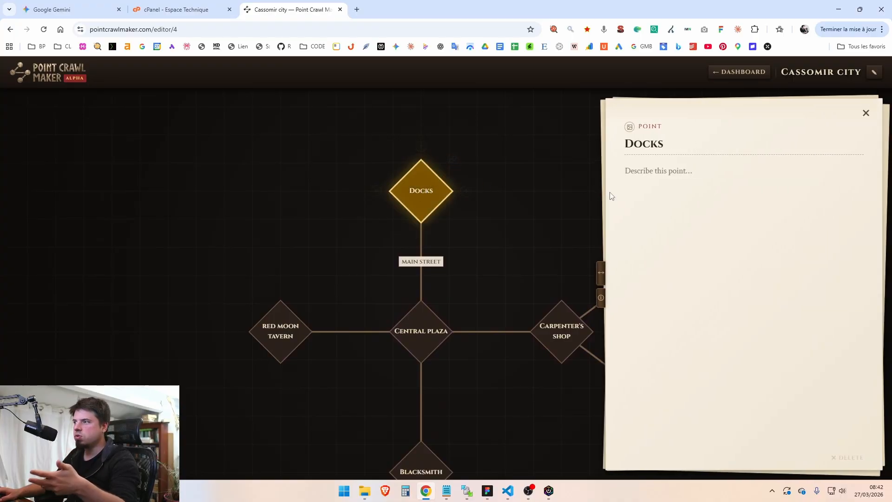
left_click_drag(601, 275, 558, 274)
left_click(593, 168)
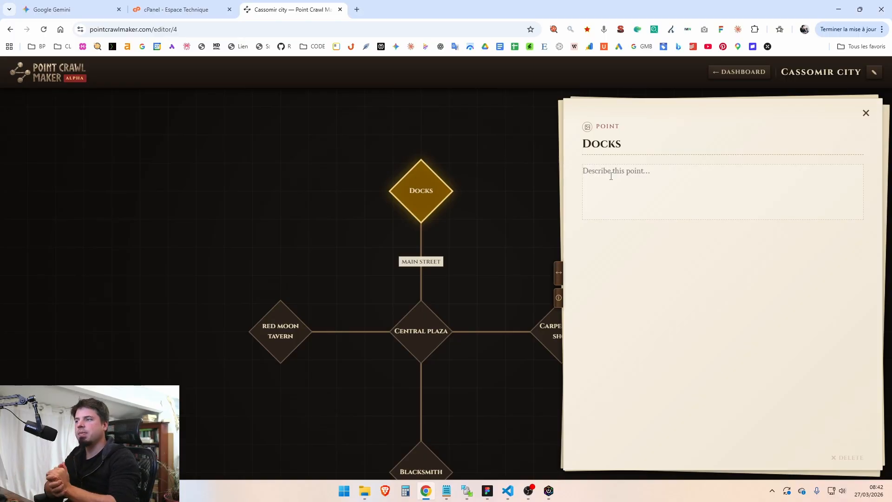
Step: Open the Markdown memo, examine the tags for headings, lists, blockquotes, rules and links, and close it
left_click(558, 298)
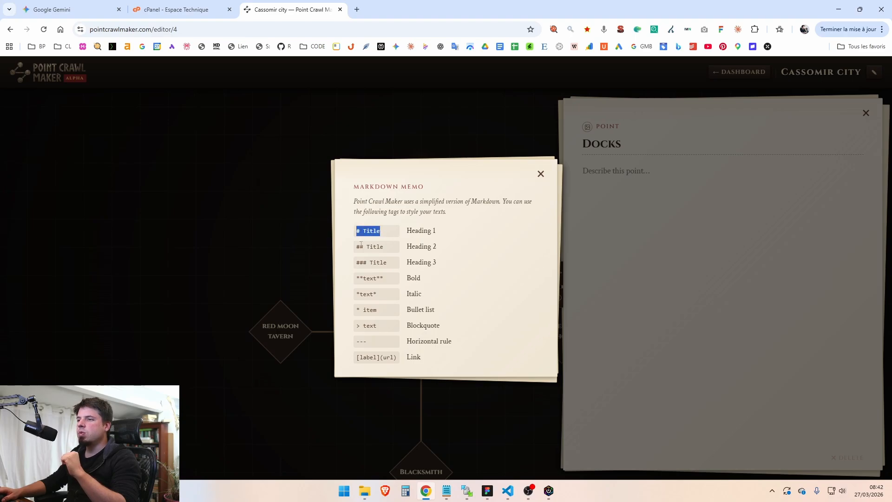
double_click(376, 263)
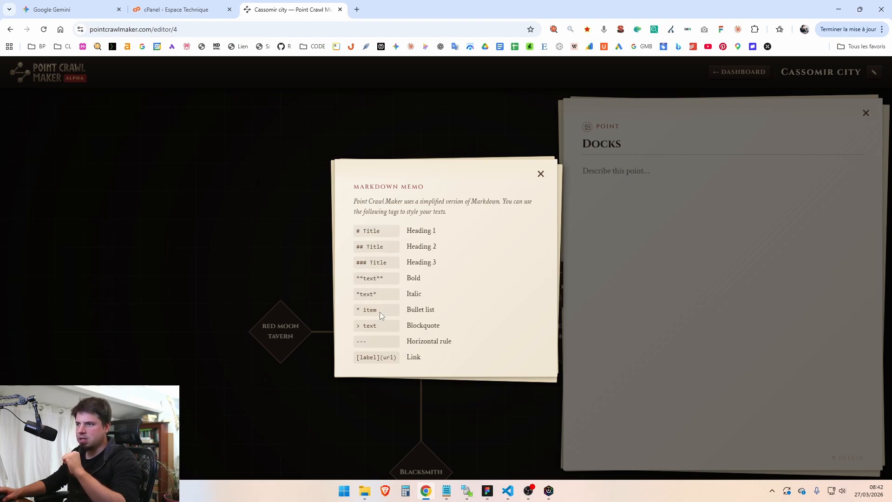
double_click(381, 345)
triple_click(400, 360)
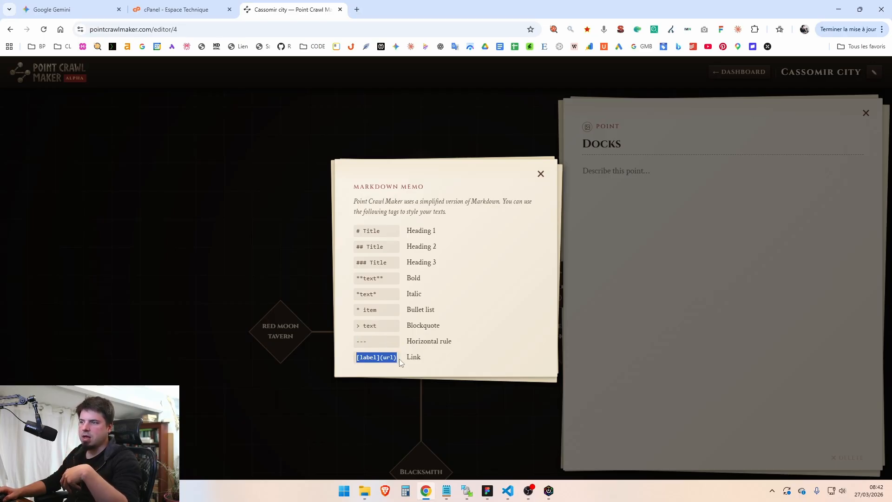
left_click(540, 174)
Step: Enter the Markdown blockquote "> Description to read to the player" as the description of the Docks point
left_click(628, 169)
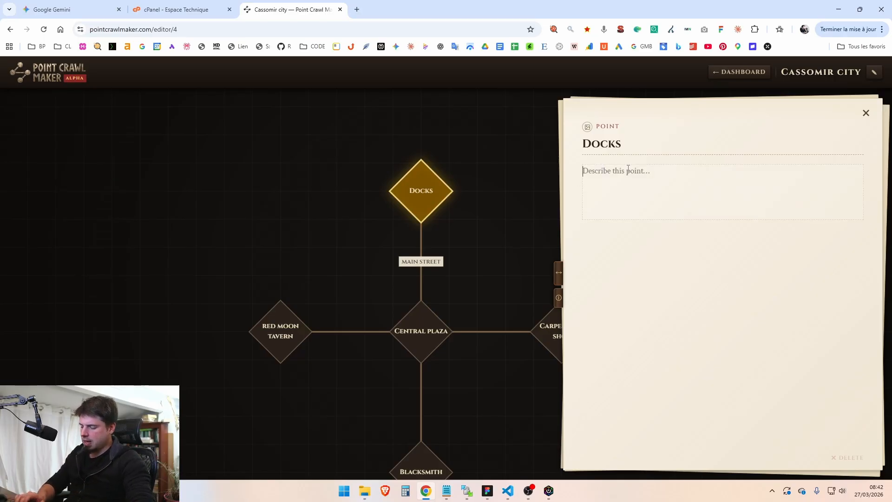
type(">")
key("BackSpace")
type(">")
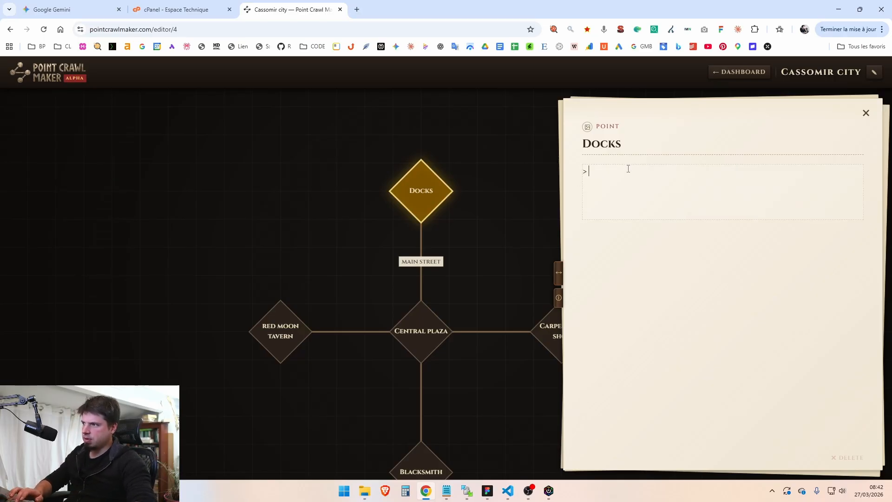
type(" Description t")
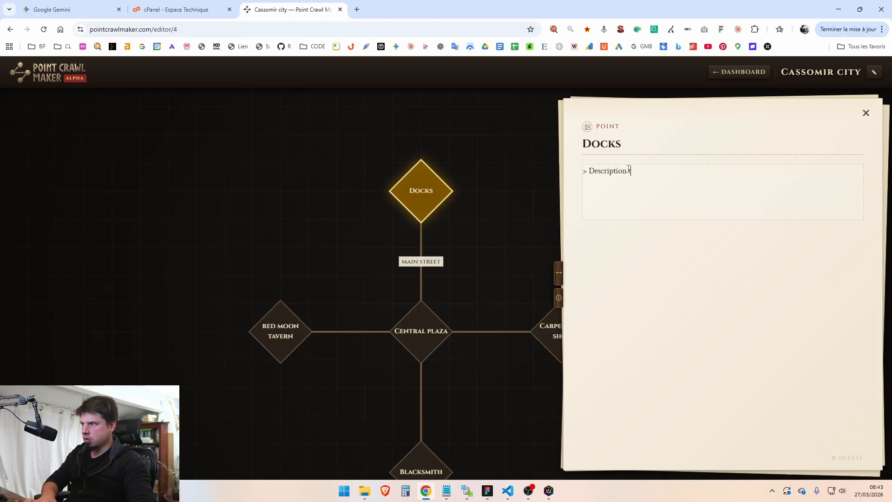
type("o read to the ")
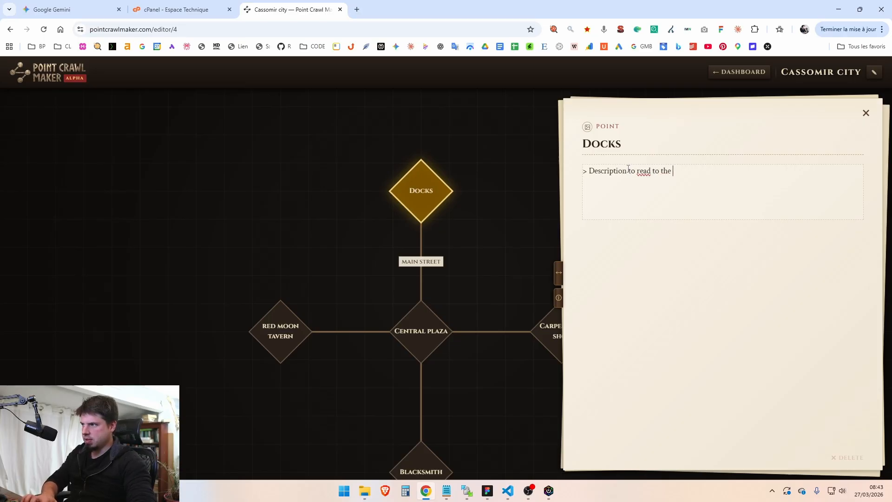
type("player")
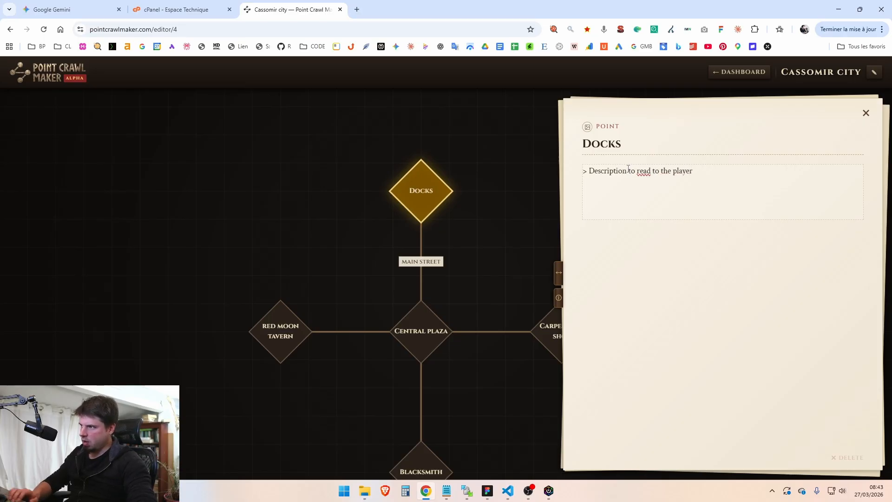
left_click(629, 235)
Step: Add a "# Actions" heading below the blockquote in the Docks description, followed by the bullet items "a1" and "a2"
left_click(695, 185)
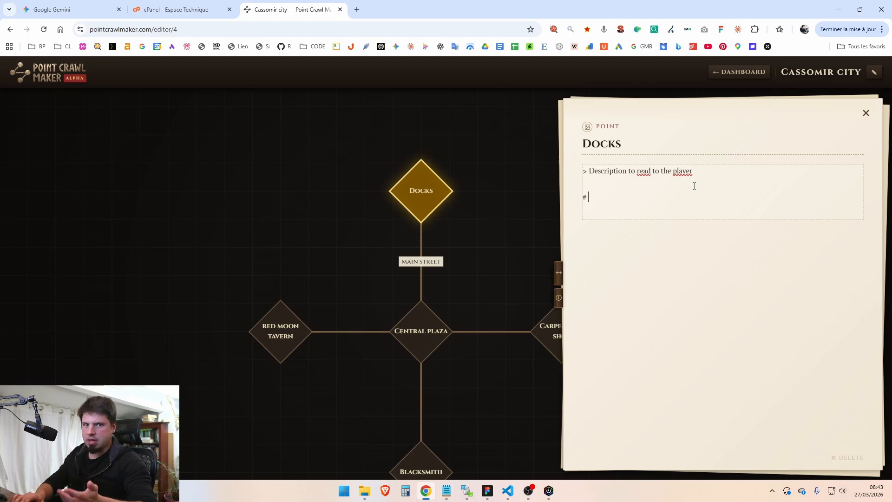
type("Actio")
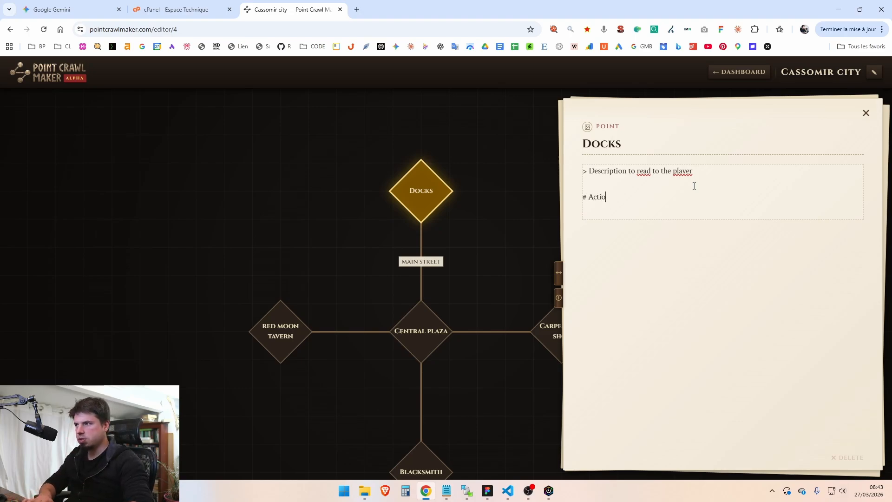
type("ns")
key("Return")
type("* a1")
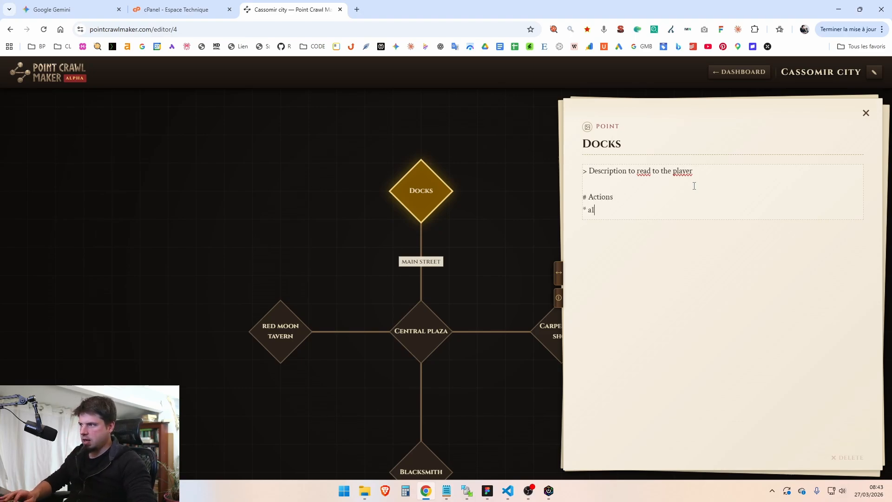
type("* a1")
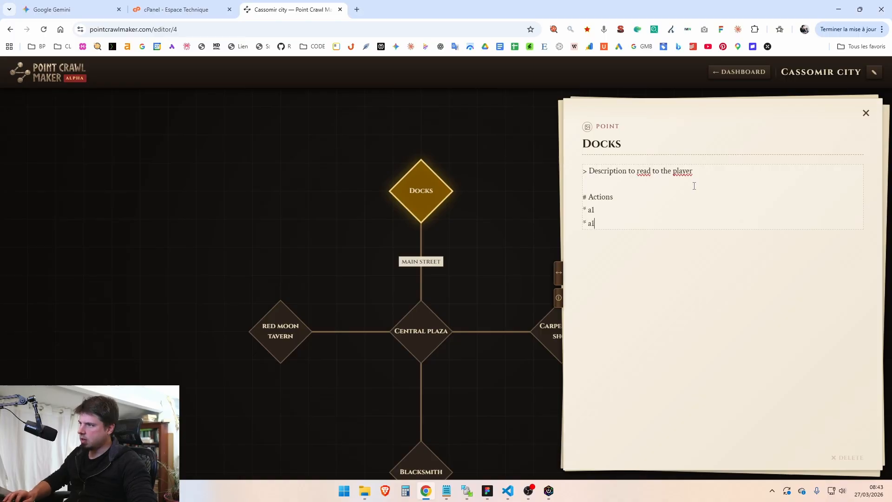
type("2")
key("Return")
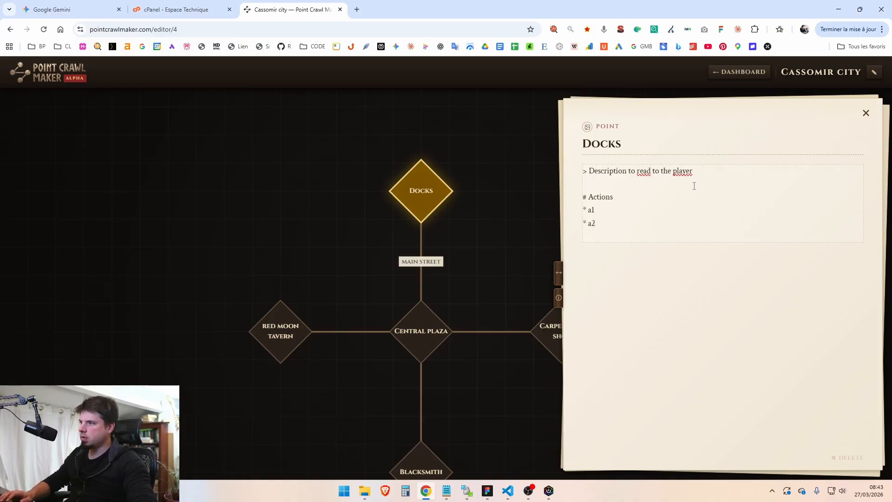
Step: Add bullet "a3", a "# Talk with a beggar" heading, the blockquote "> Introduction monologue." and Lorem ipsum paragraphs to the Docks description
type("* a3  # ")
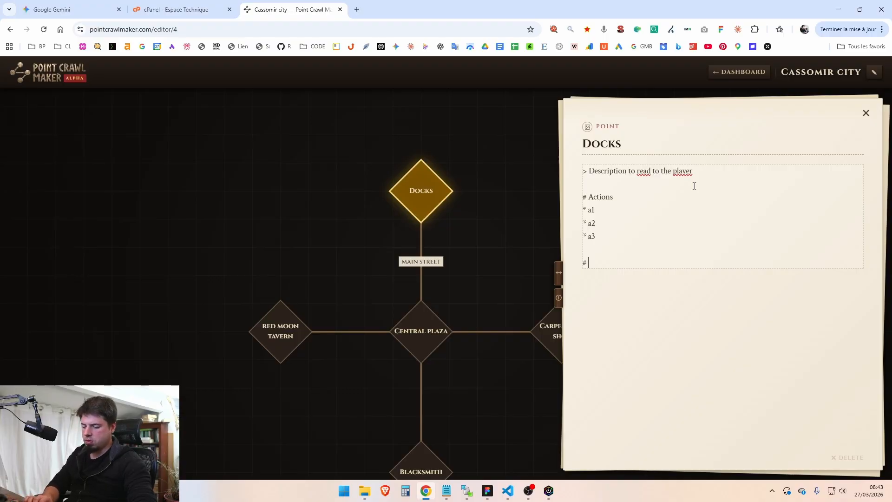
type("Talk ")
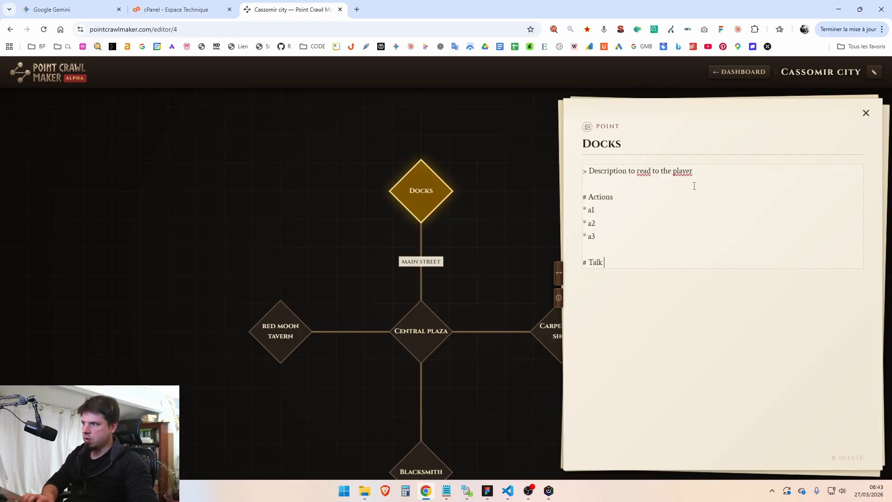
type("with a be")
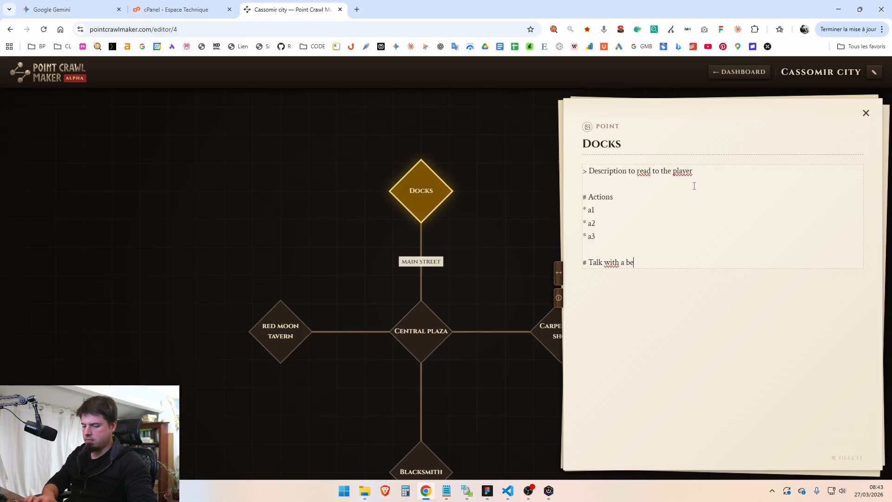
type("ggar")
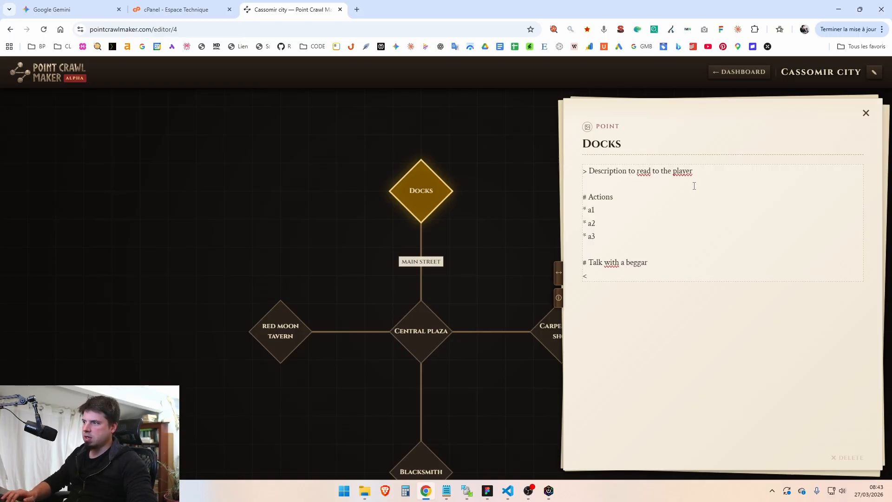
key("BackSpace")
type(">")
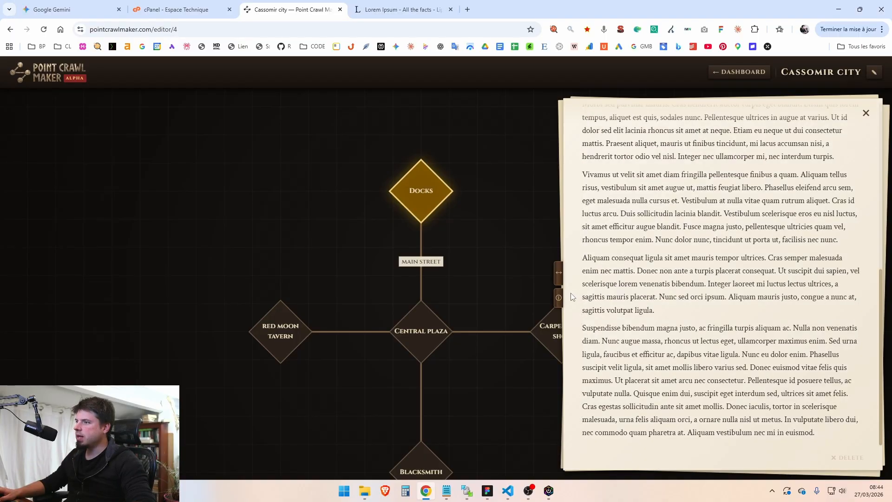
Step: Compare the raw Markdown of the Docks description with its formatted rendering by repeatedly entering and leaving text editing
scroll(572, 295, "up", 15)
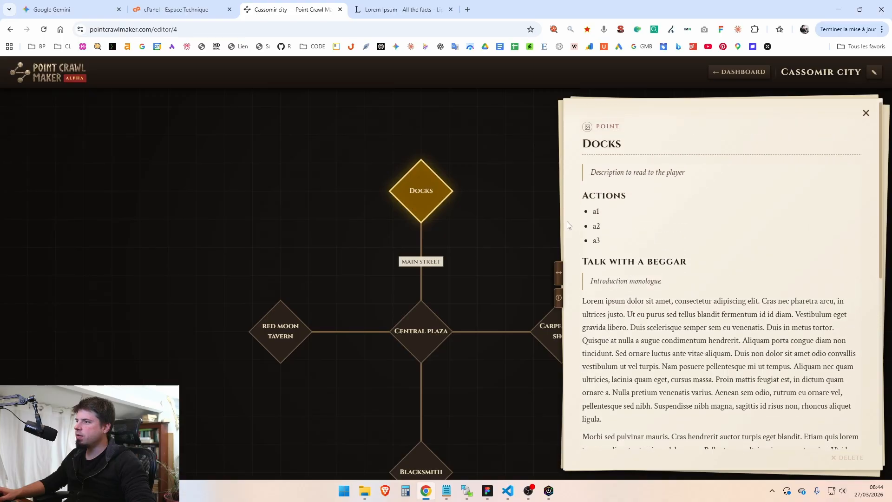
left_click(672, 209)
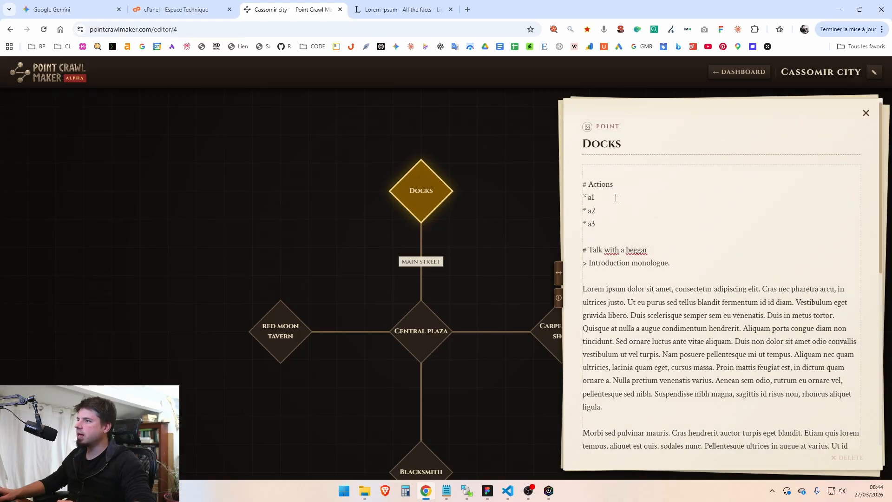
left_click(575, 199)
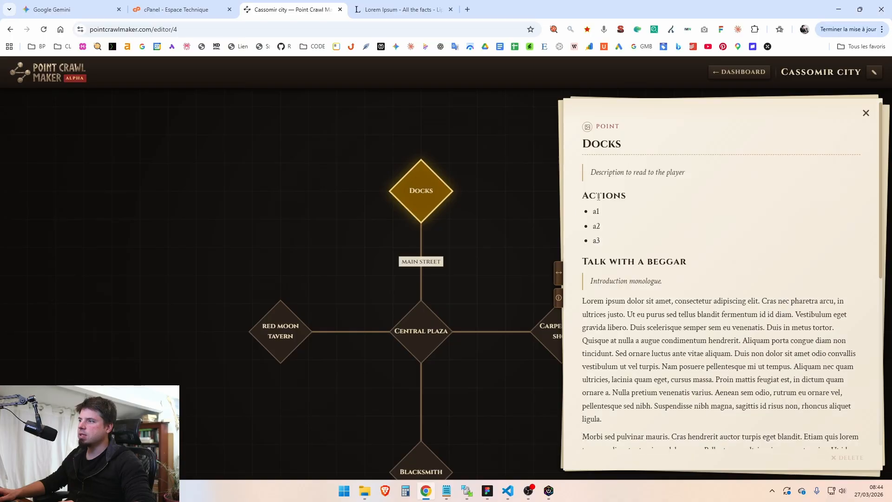
left_click(644, 207)
left_click(629, 240)
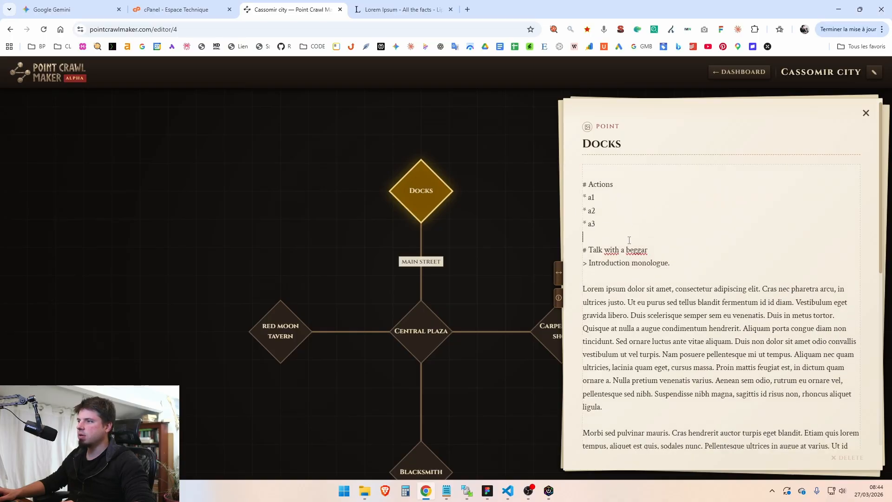
left_click(573, 215)
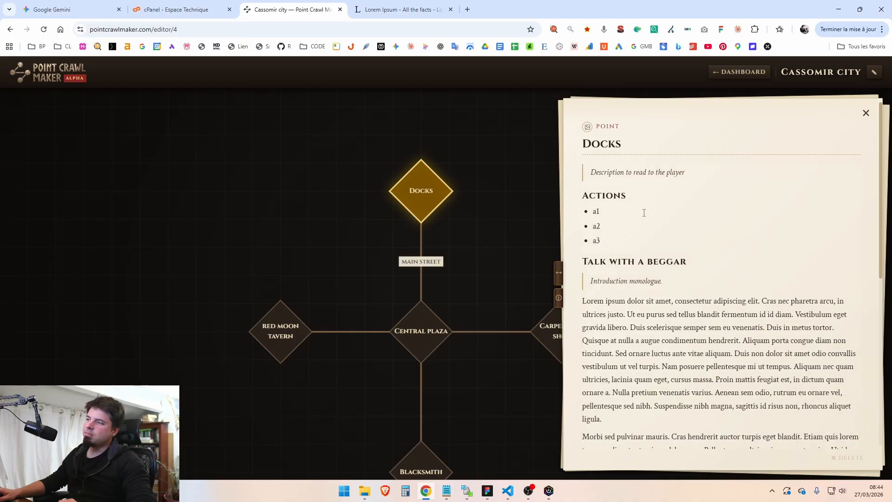
left_click(634, 235)
left_click(579, 219)
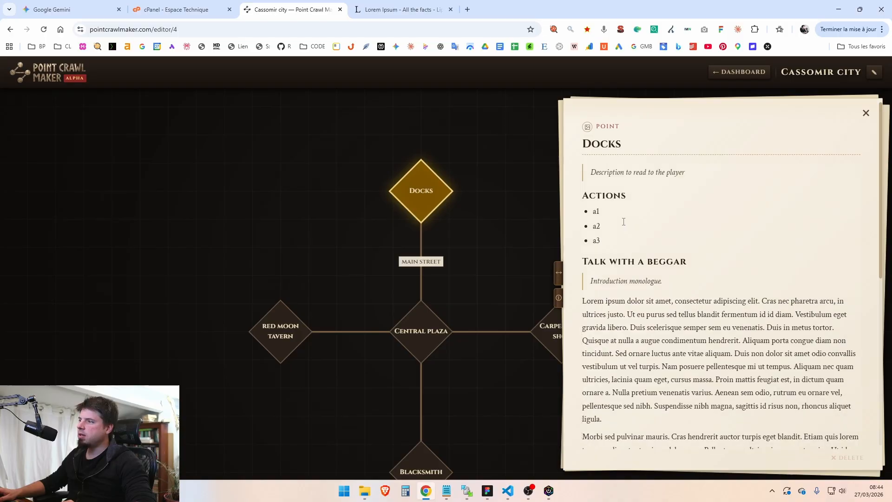
left_click(627, 240)
left_click(580, 228)
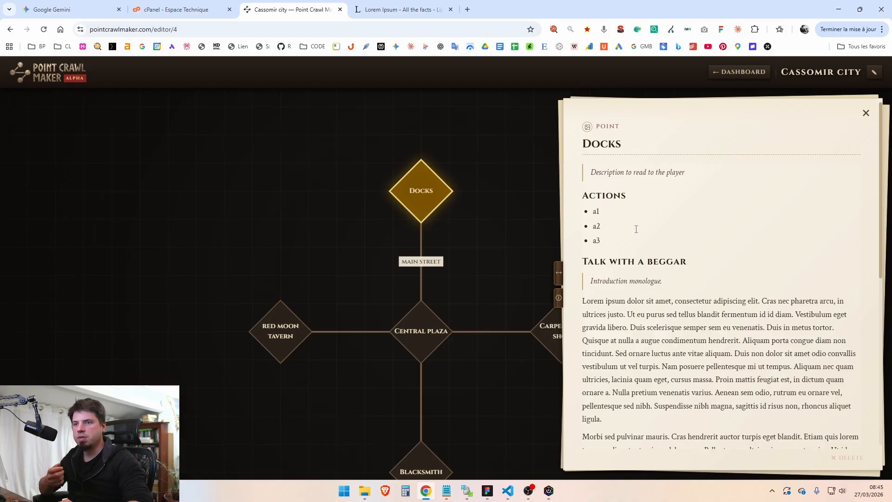
Step: Try wider and narrower widths for the Docks panel, read through the long description, and close the panel
left_click_drag(560, 274, 392, 278)
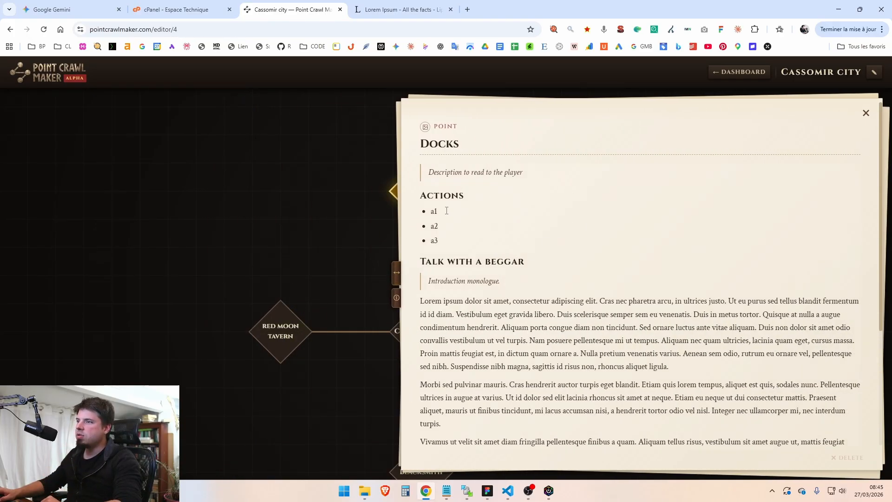
left_click_drag(396, 273, 450, 269)
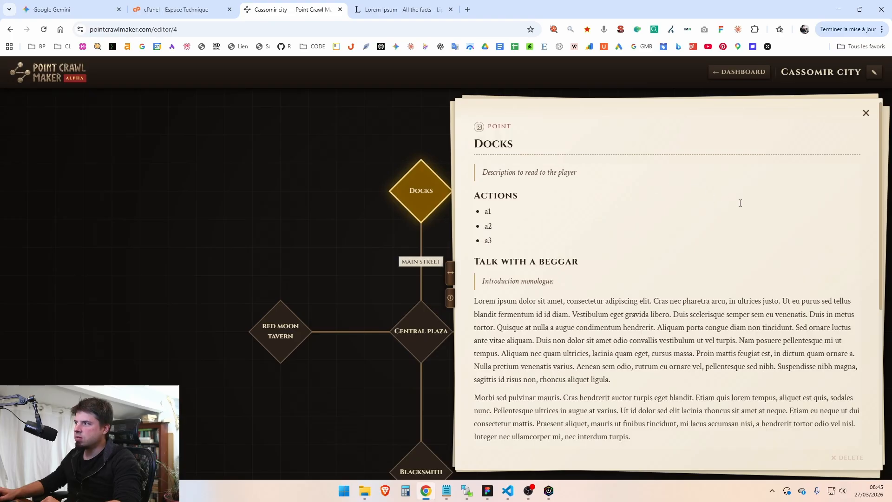
scroll(839, 206, "down", 4)
scroll(839, 206, "up", 5)
left_click_drag(450, 273, 579, 271)
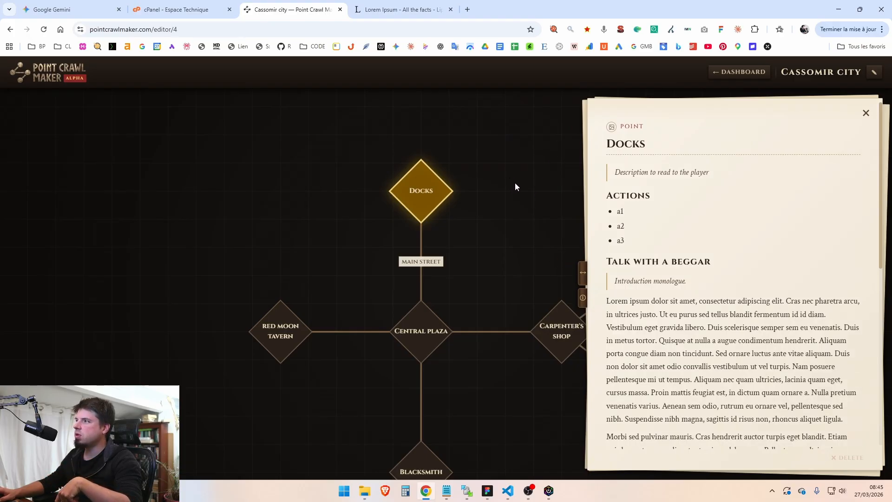
scroll(691, 236, "down", 10)
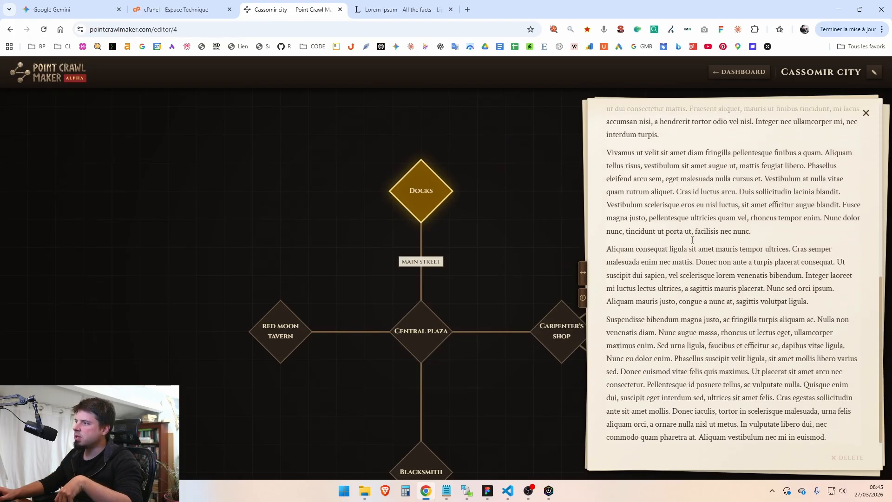
scroll(693, 240, "up", 10)
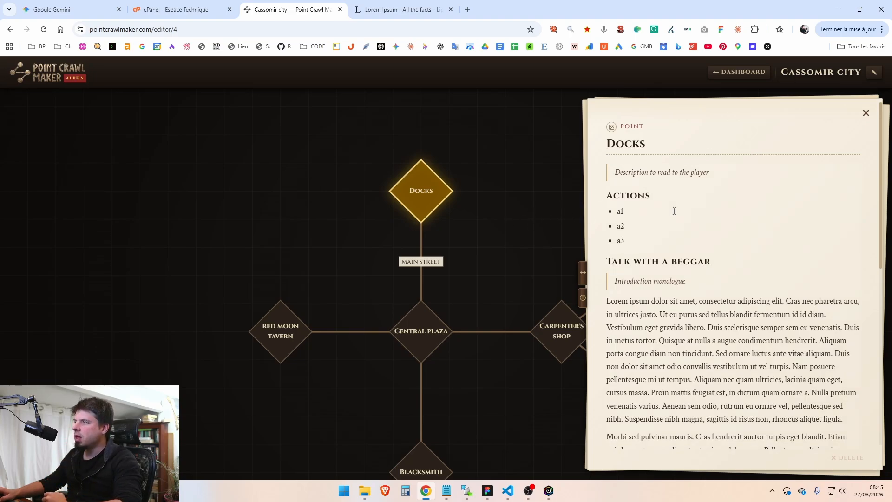
left_click(556, 291)
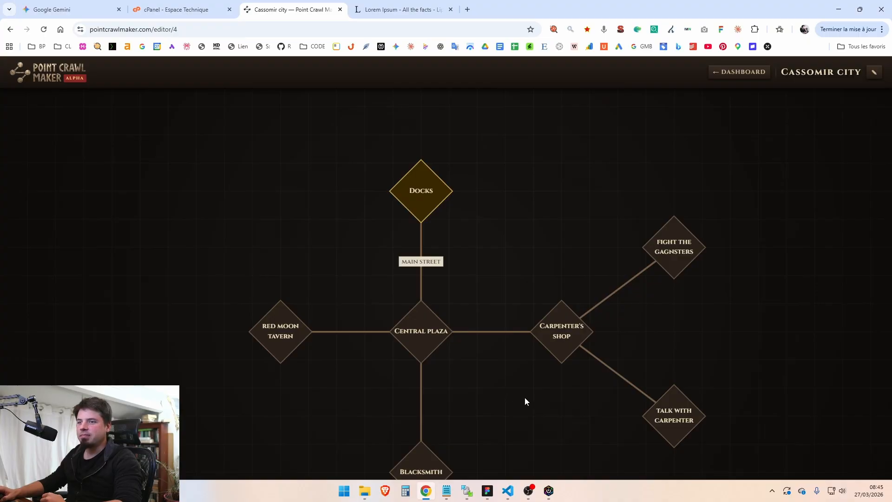
left_click_drag(525, 397, 505, 369)
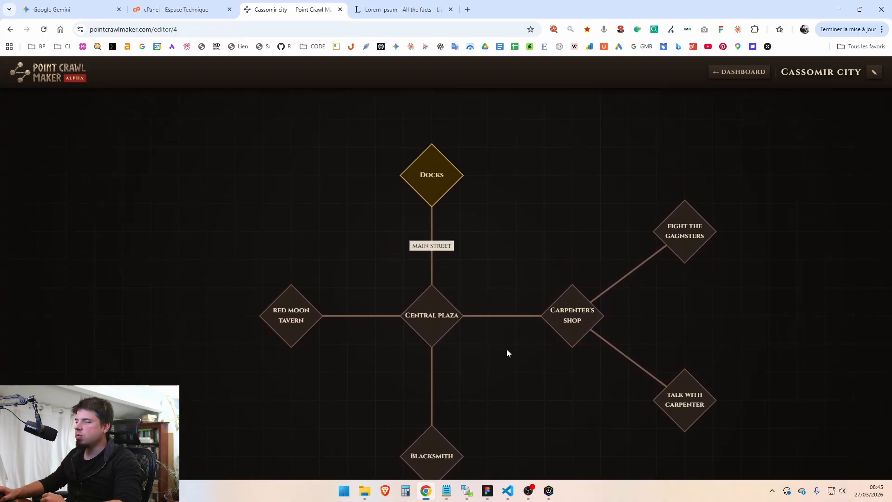
scroll(500, 341, "down", 1)
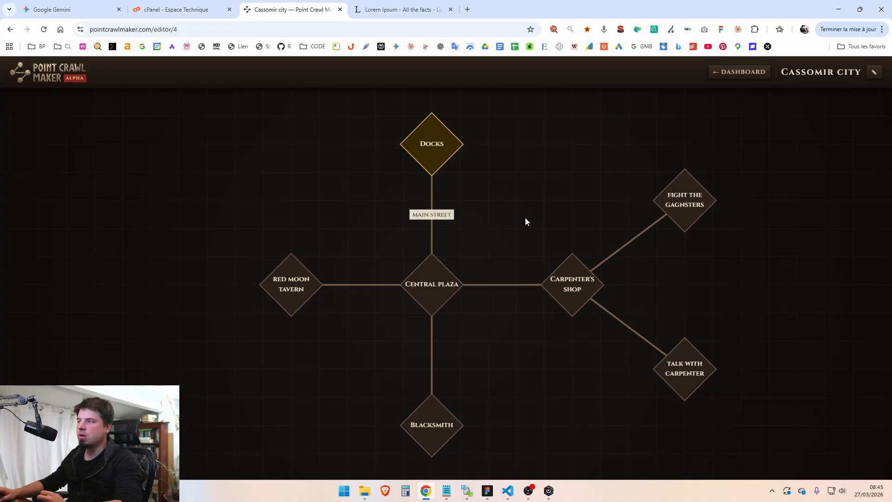
left_click_drag(537, 211, 519, 257)
left_click_drag(597, 208, 569, 200)
left_click_drag(449, 240, 525, 285)
Step: Open the Docks point and attach the downloaded JPG image 53ac8279bd637f24a89a8eb2c2a68f19 to it
mouse_move(466, 229)
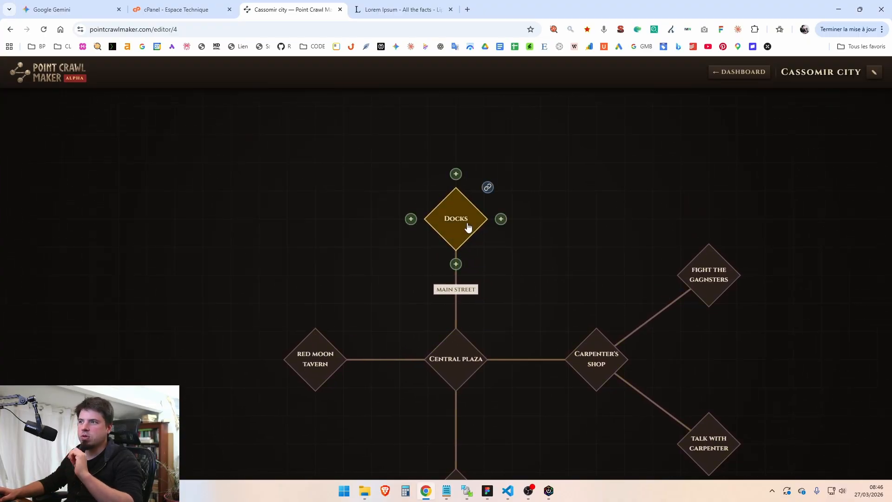
left_click(457, 231)
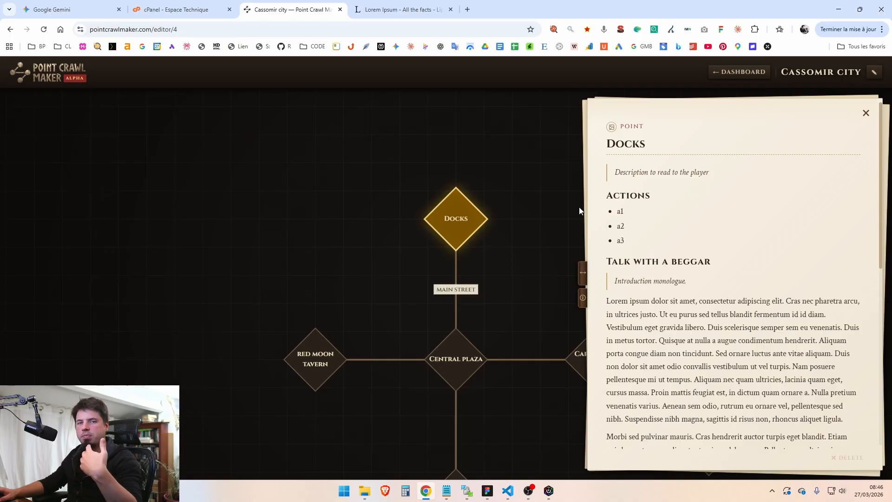
left_click(610, 127)
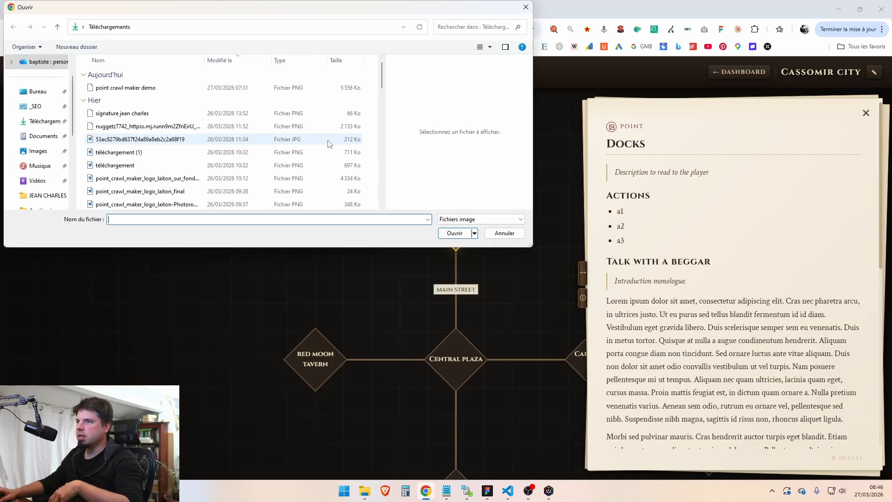
left_click(140, 140)
left_click(452, 234)
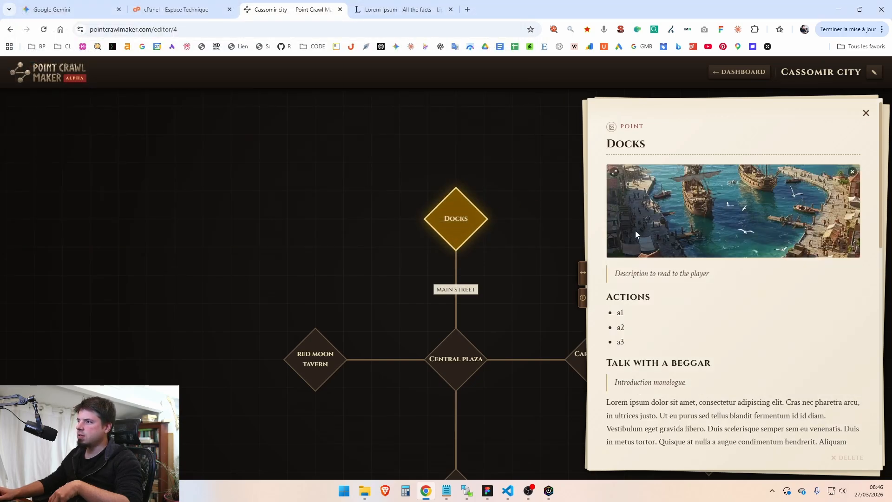
Step: View the Docks image at full size, check it in a narrower and a wider panel, and close the point's details
left_click_drag(582, 272, 618, 270)
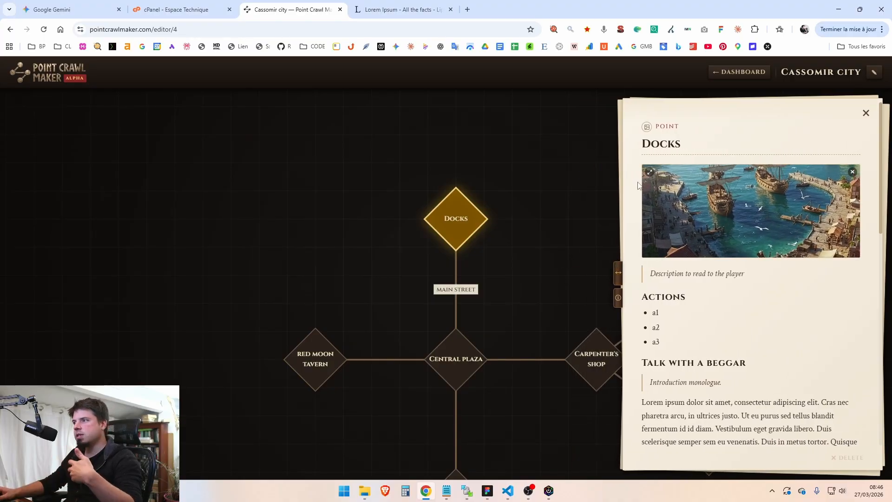
left_click(649, 174)
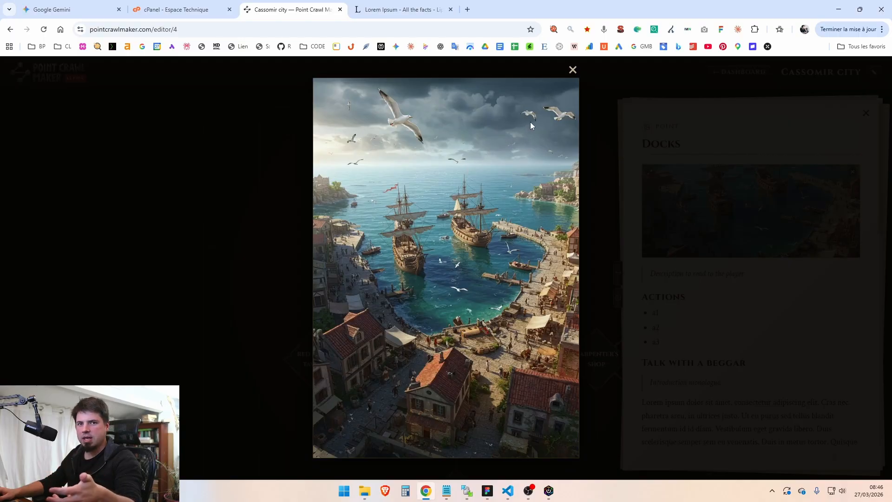
left_click(573, 70)
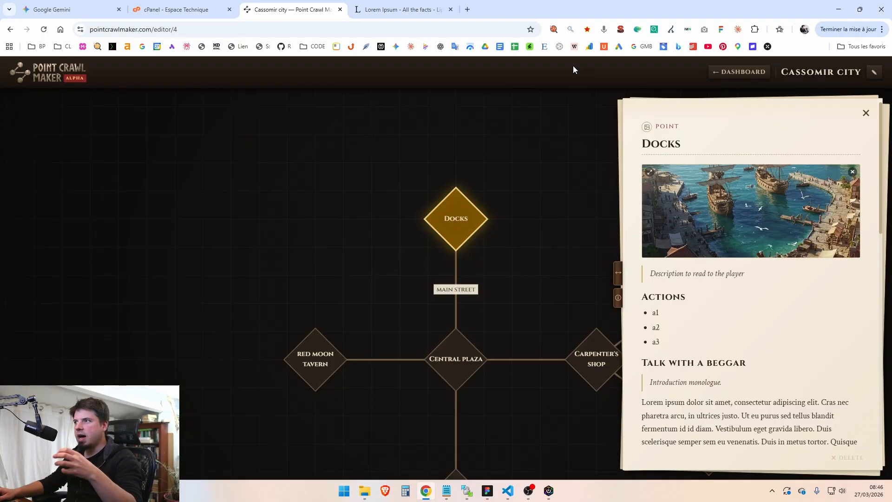
left_click_drag(611, 269, 493, 272)
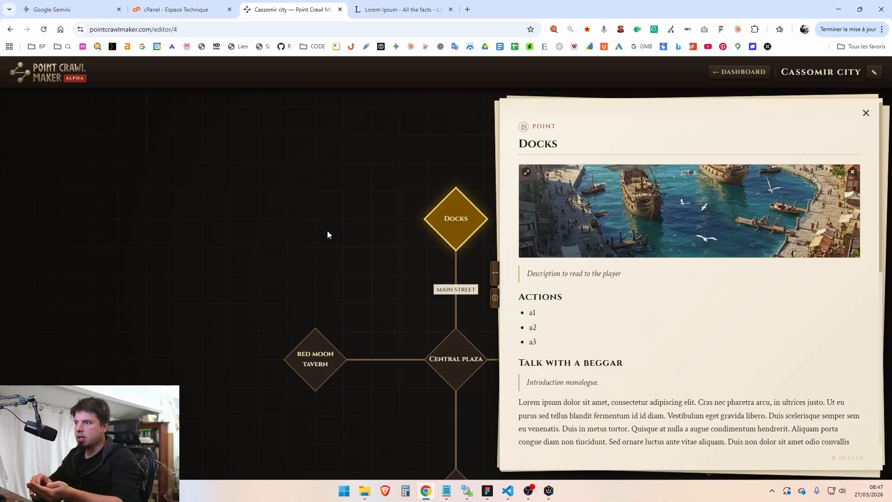
left_click(327, 231)
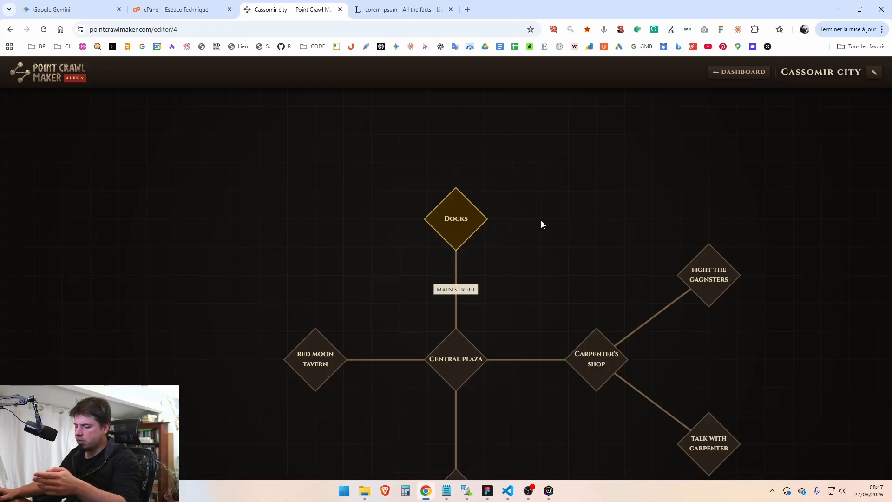
Step: Open the browser's developer tools, emulate a Pixel 7 screen, and reload the map page
key("F12")
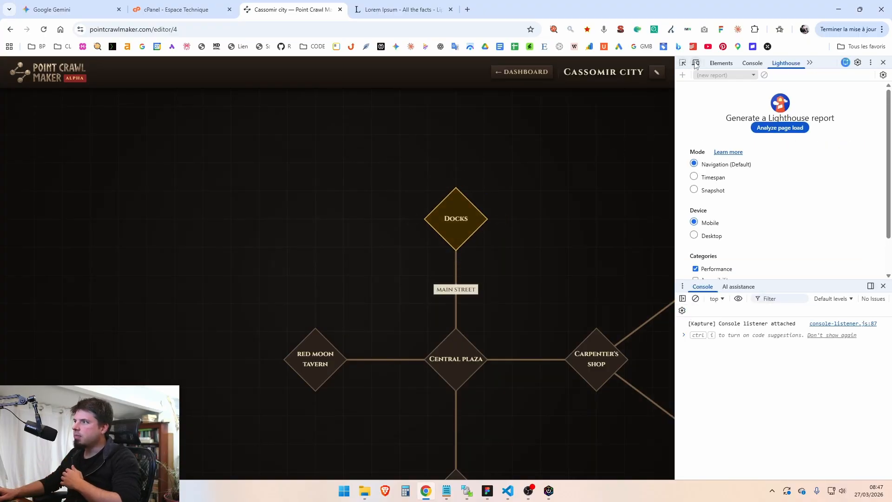
left_click(696, 62)
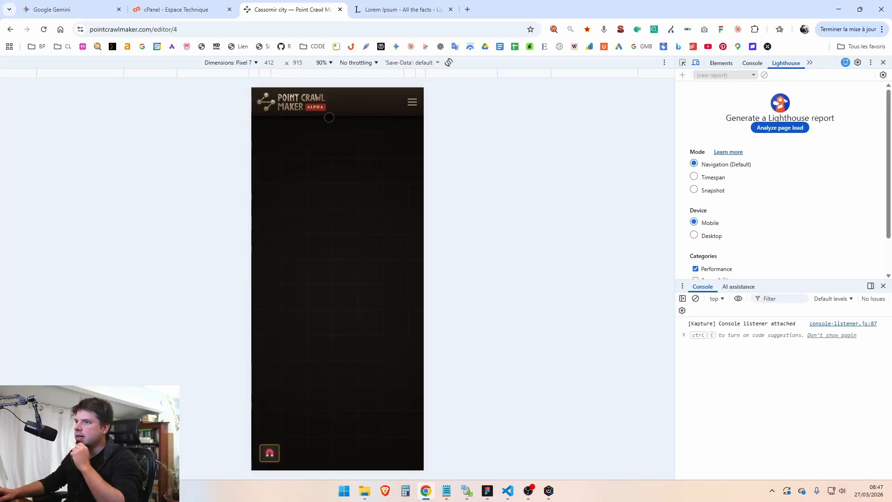
left_click(43, 29)
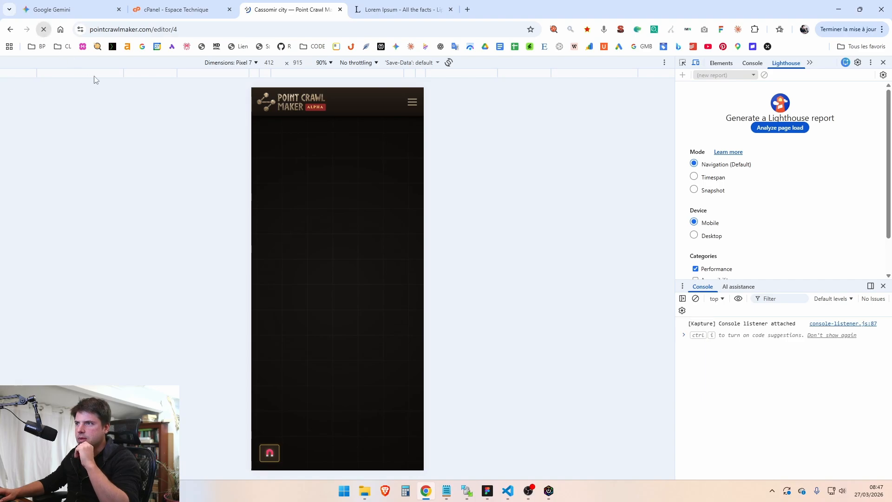
Step: Open the details of the Docks point in the mobile view to examine its layout
left_click_drag(363, 241, 300, 277)
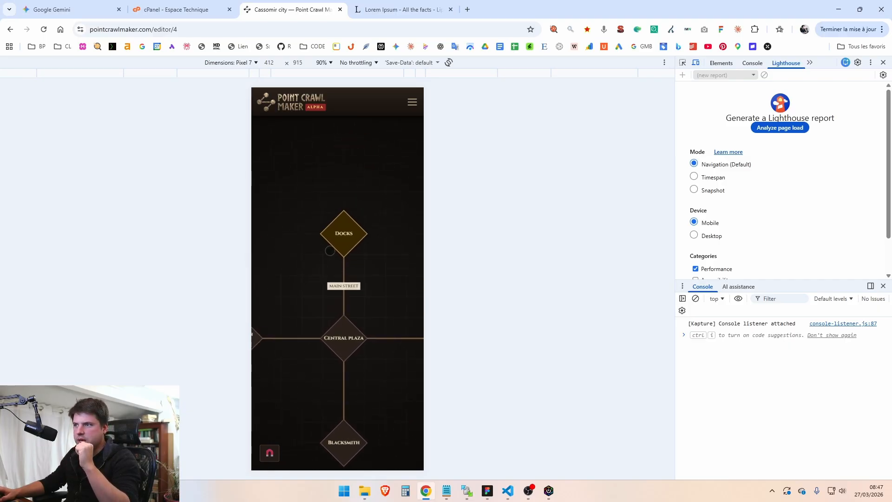
left_click(347, 230)
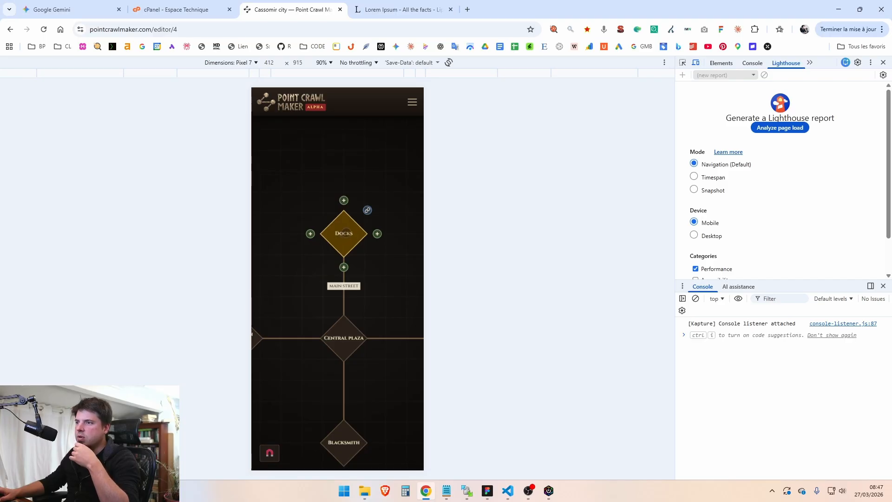
left_click(347, 232)
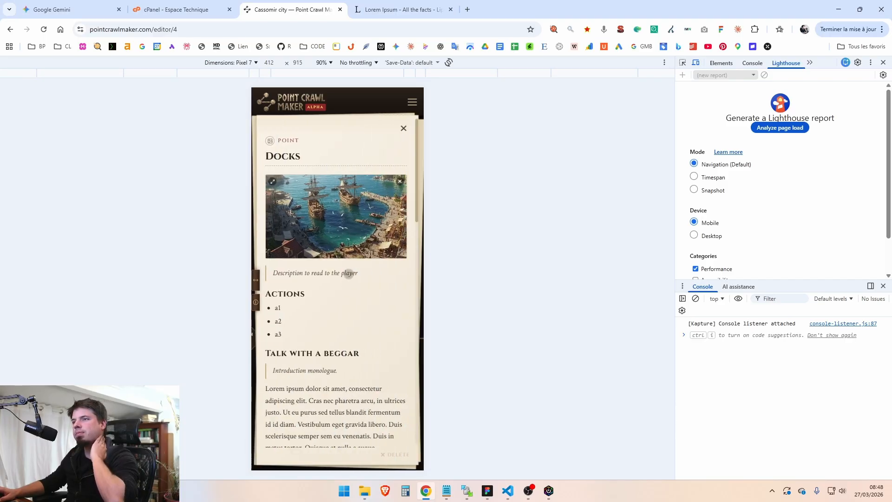
Step: Check the Docks point's details in the mobile view, enlarge its image to full size, and close the enlarged image
left_click_drag(372, 305, 368, 269)
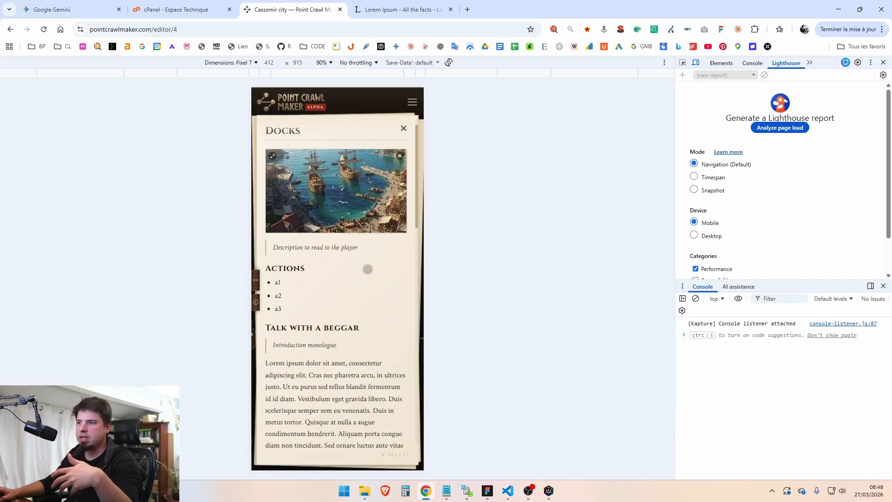
scroll(368, 269, "down", 4)
scroll(325, 263, "up", 5)
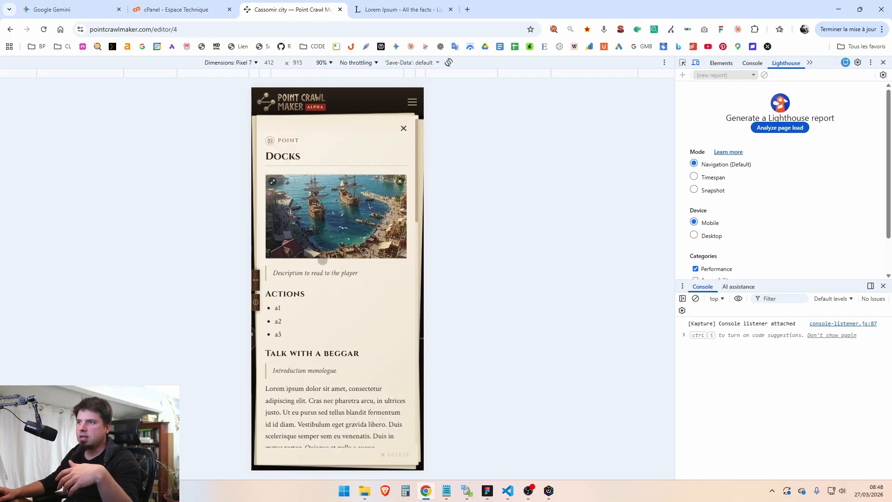
left_click(273, 181)
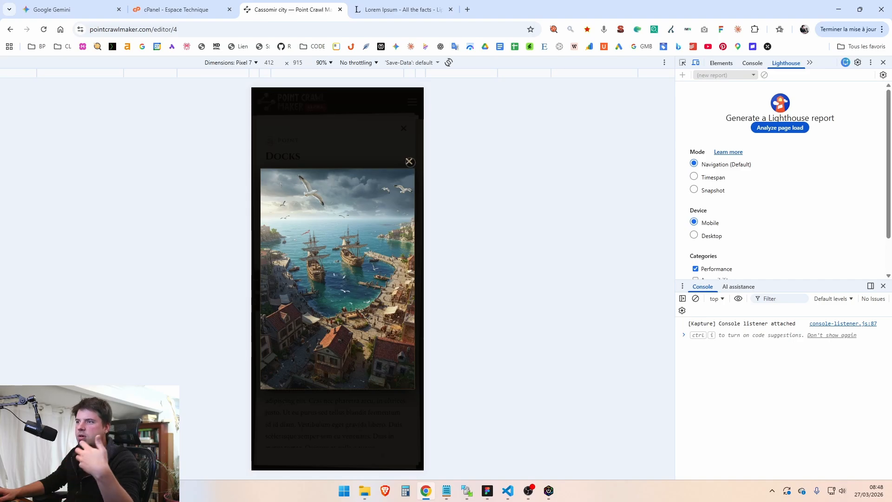
left_click(409, 161)
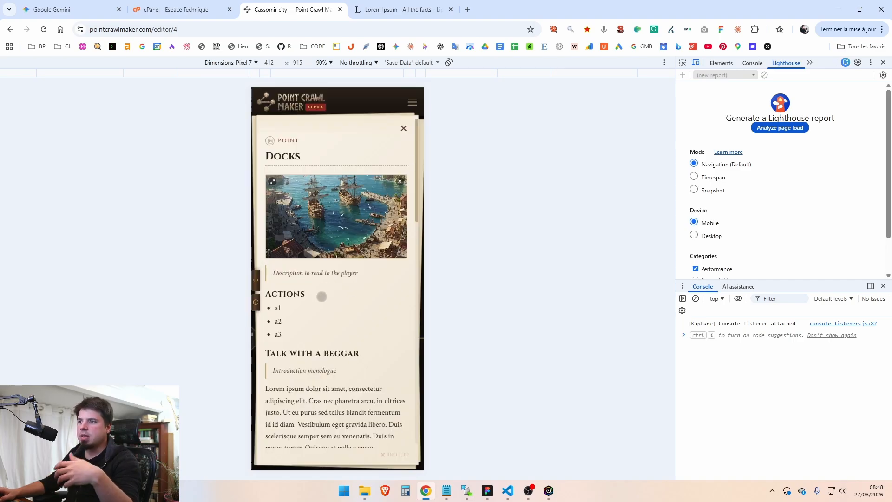
Step: Read through the long Docks description in the mobile view and close the point's details
mouse_move(325, 295)
left_mouse_down()
mouse_move(322, 267)
mouse_move(328, 306)
left_mouse_up()
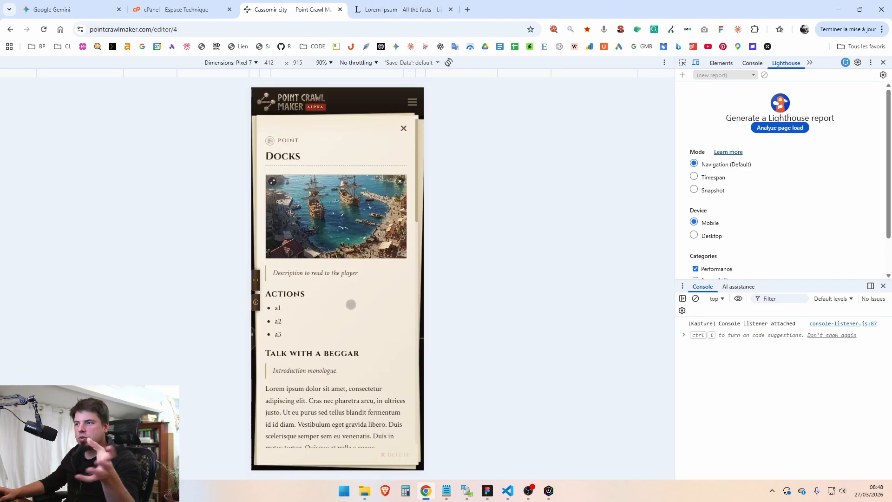
scroll(350, 307, "down", 10)
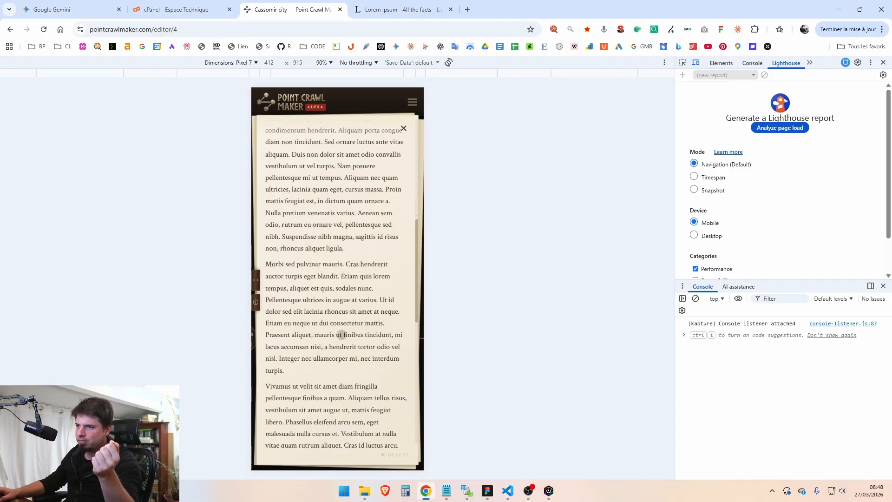
scroll(342, 334, "up", 5)
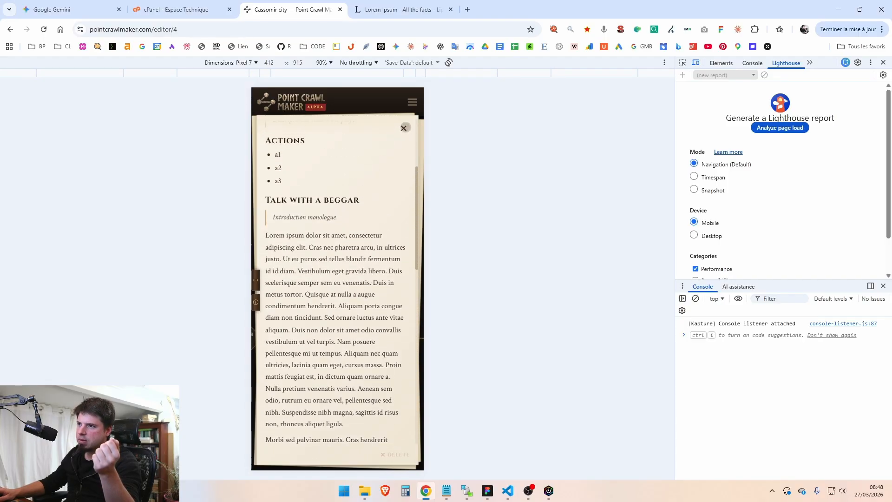
left_click(404, 128)
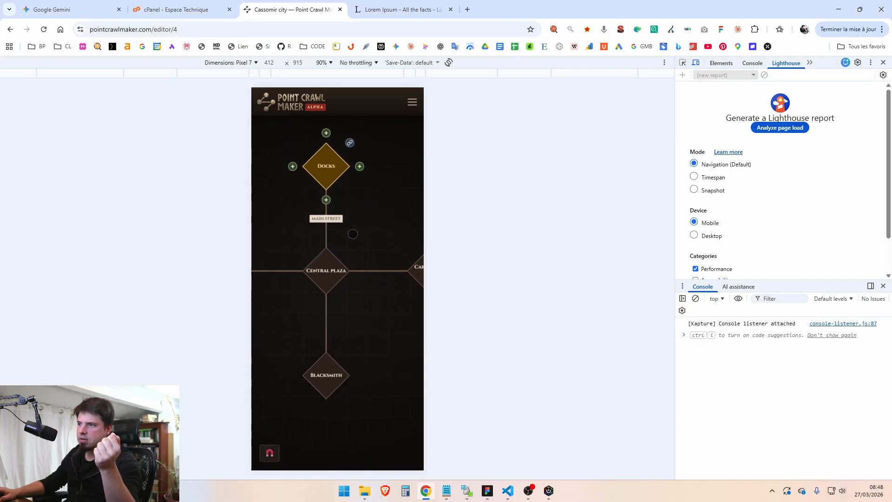
Step: Select the Main Street path between Docks and Central plaza and examine the map around it in the mobile view
left_click_drag(353, 234, 384, 241)
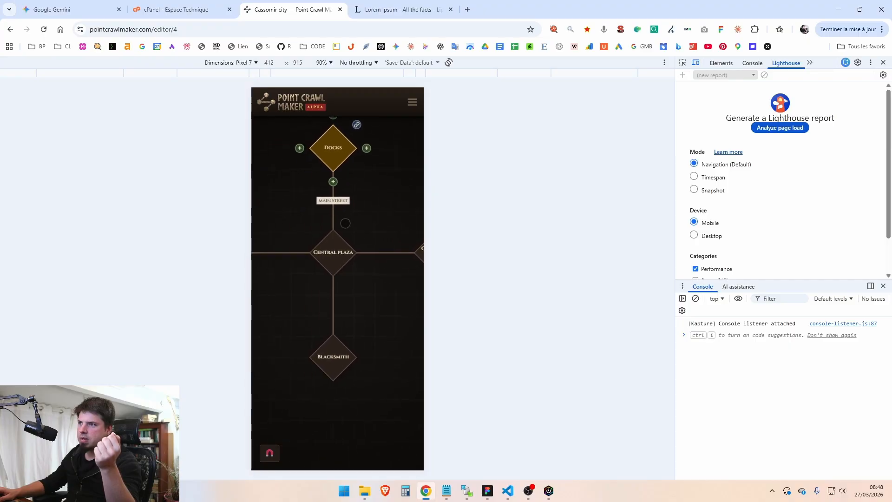
left_click(332, 198)
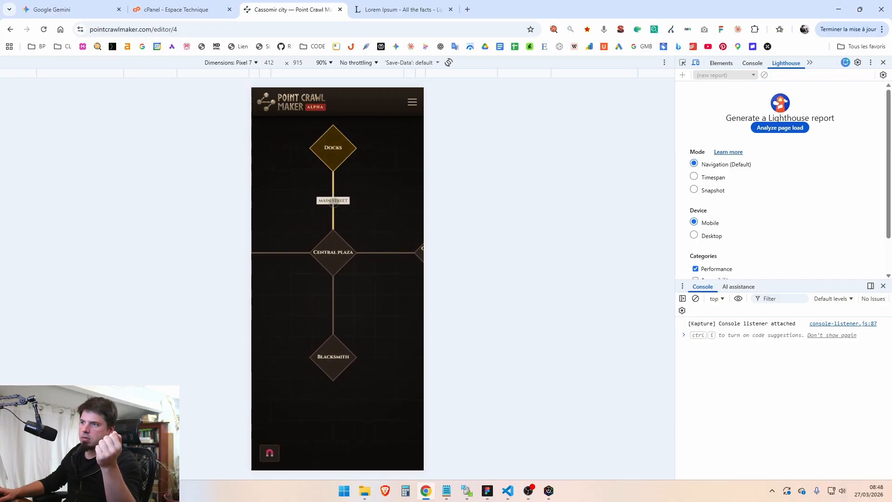
left_click_drag(356, 195, 349, 244)
left_click(344, 264)
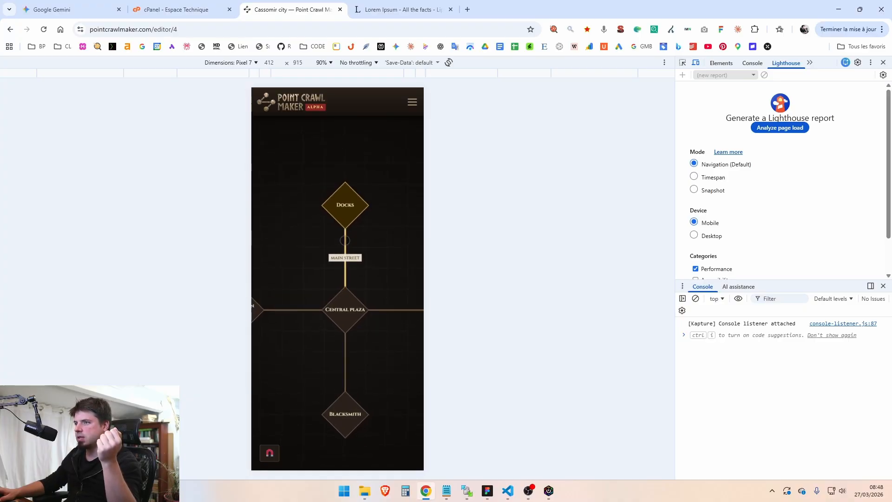
left_click_drag(361, 243, 337, 268)
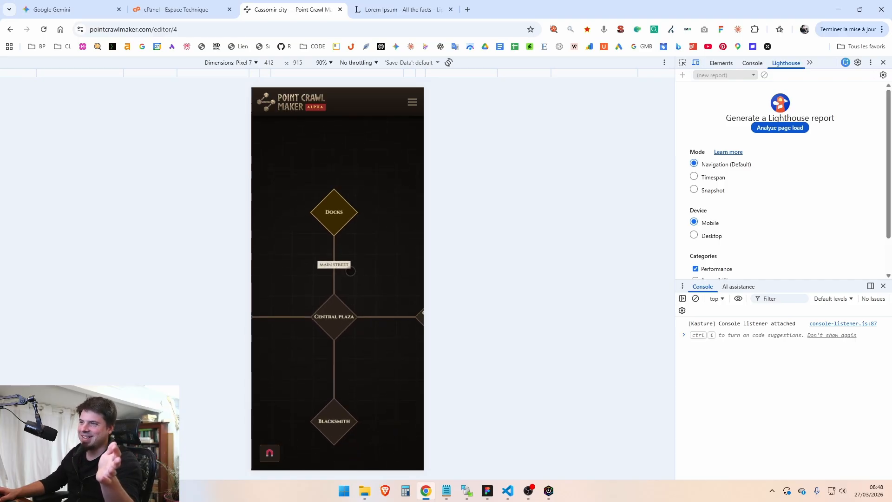
left_click_drag(360, 285, 430, 239)
left_click_drag(354, 298, 309, 316)
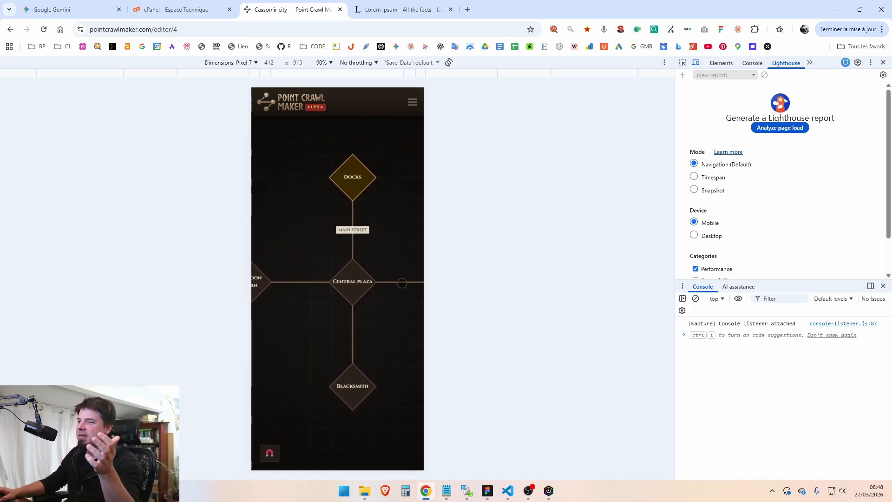
Step: Turn off the phone emulation, close the developer tools, and bring the whole map into view at desktop size
left_click(695, 63)
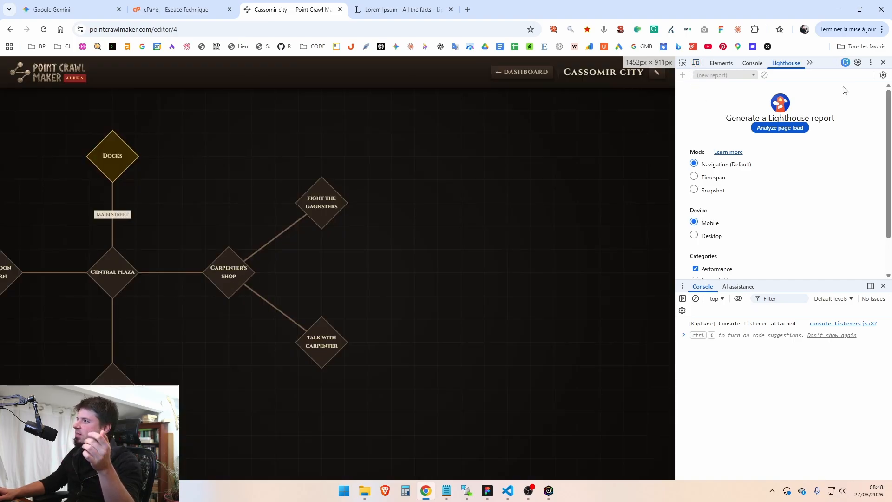
left_click(882, 62)
left_click_drag(495, 239, 458, 207)
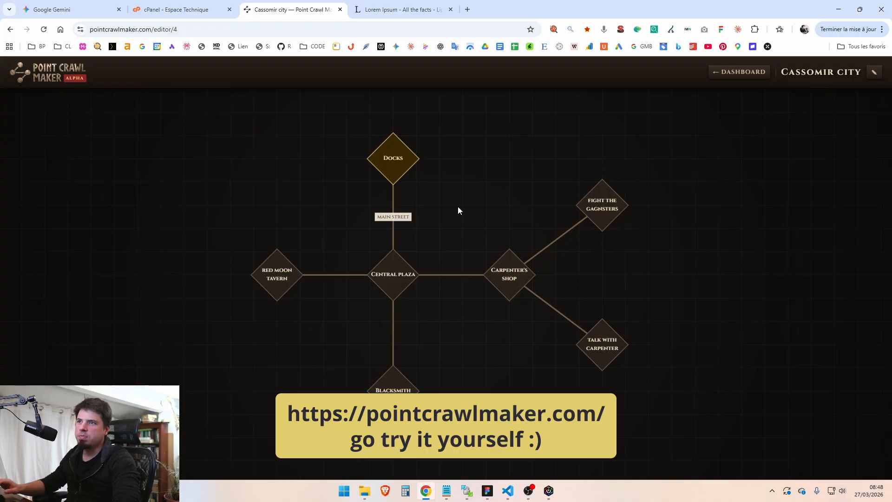
Step: Leave the Cassomir city map and open the Point Crawl Maker home page
left_click_drag(153, 29, 91, 36)
left_click(217, 116)
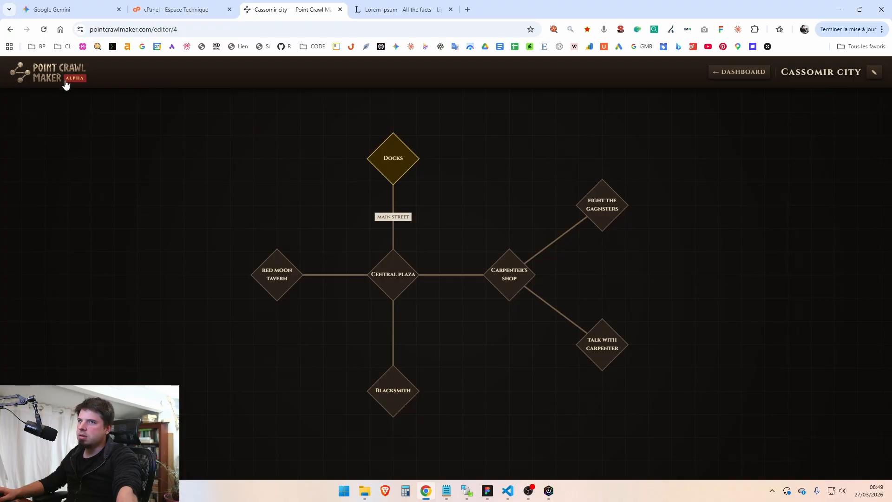
left_click(51, 78)
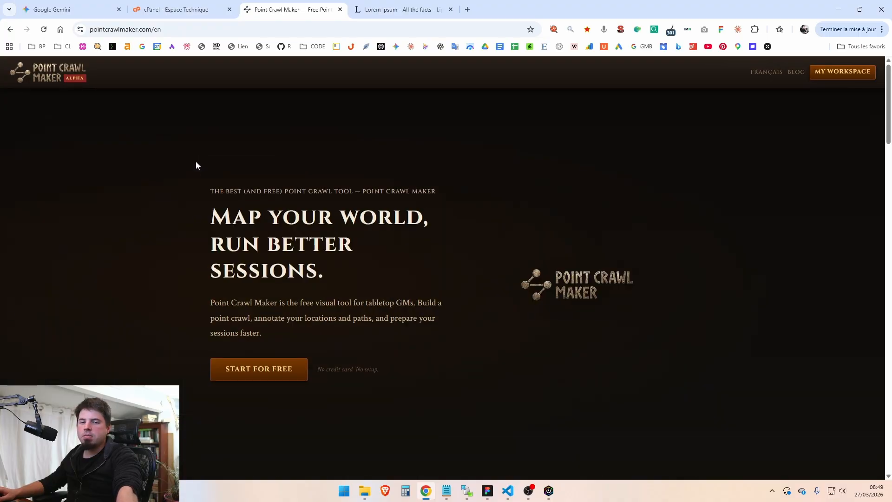